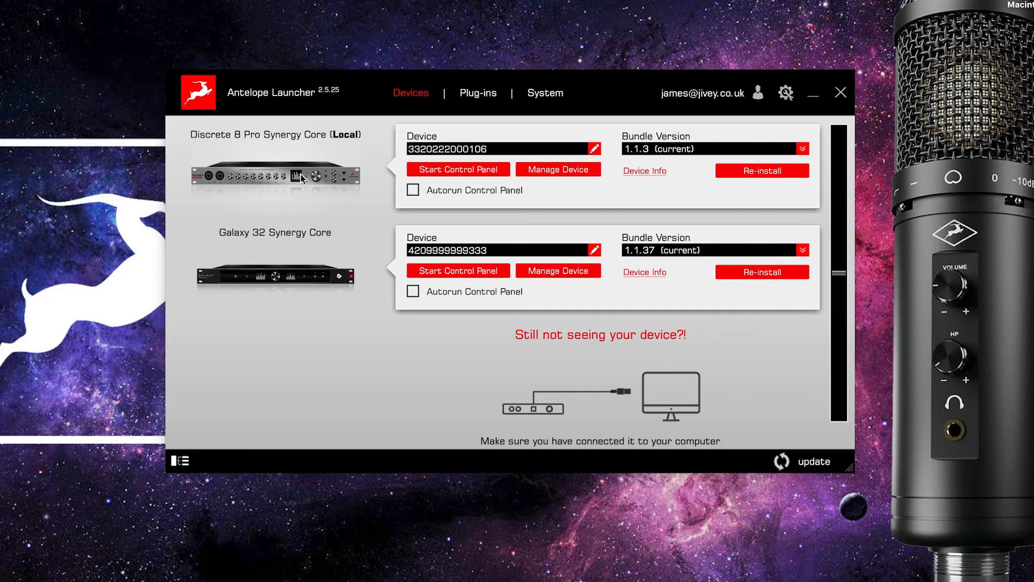
# Open the Discrete 8 Pro Synergy Core control panel, then switch the interface off and back on
pyautogui.click(300, 178)
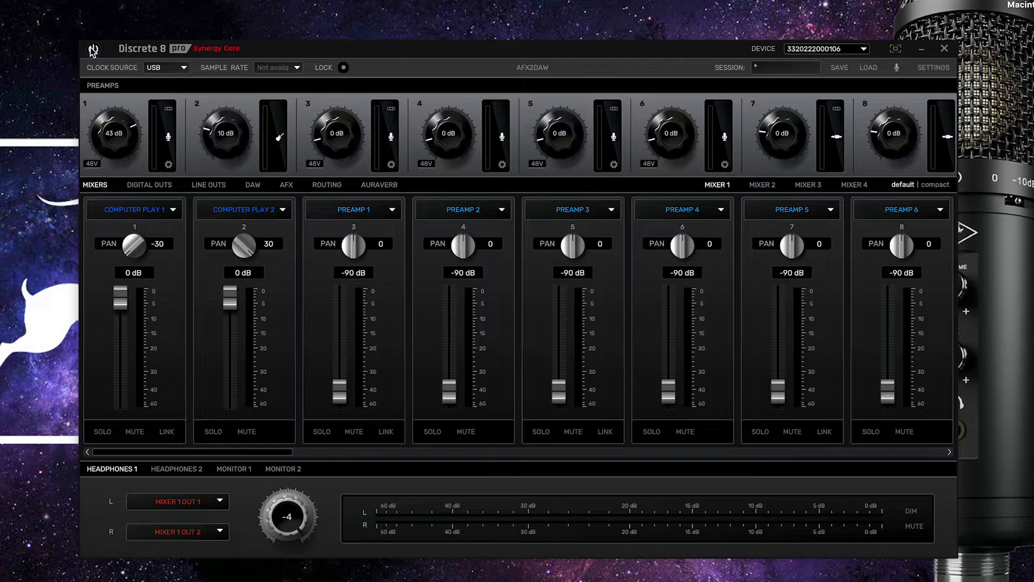
pyautogui.click(92, 50)
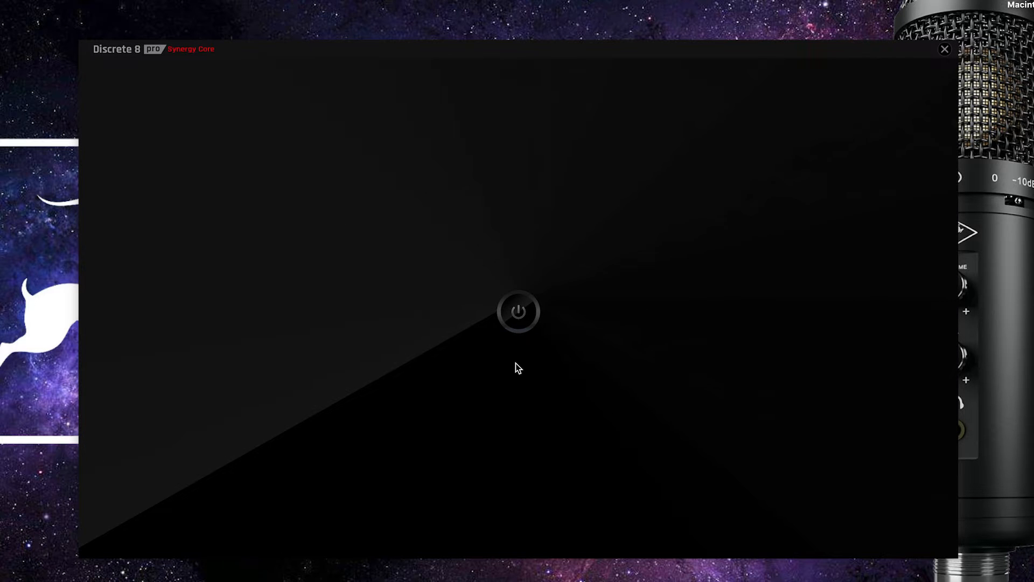
pyautogui.click(518, 322)
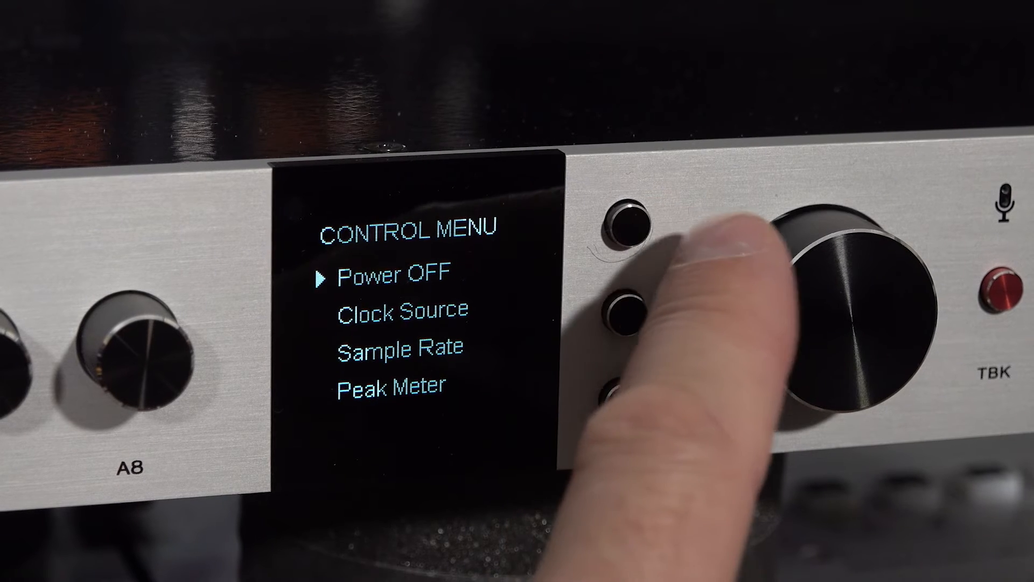
# Set the clock source to Internal and the sample rate to 48.0 kHz
pyautogui.click(183, 79)
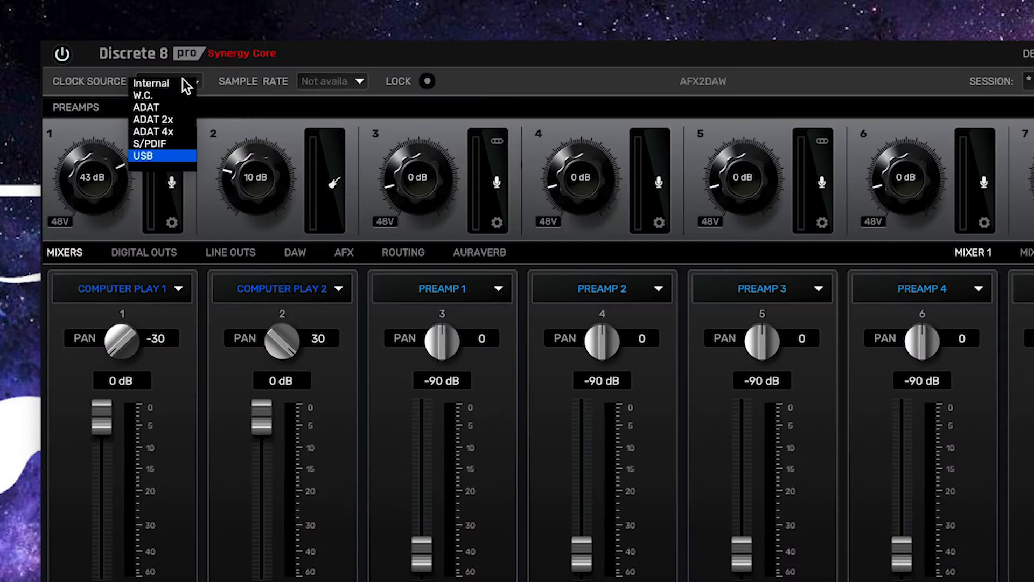
pyautogui.click(158, 82)
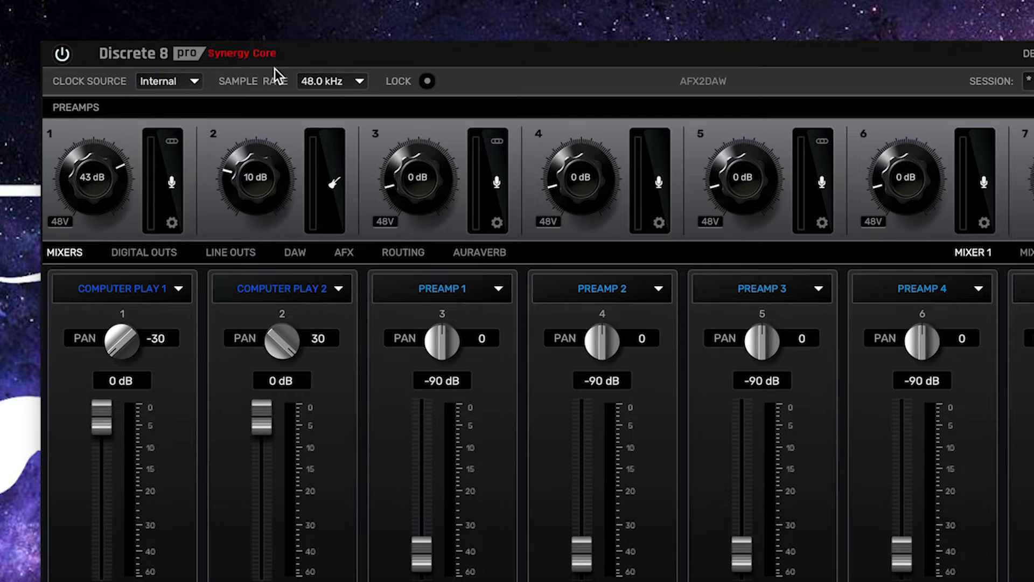
pyautogui.click(344, 81)
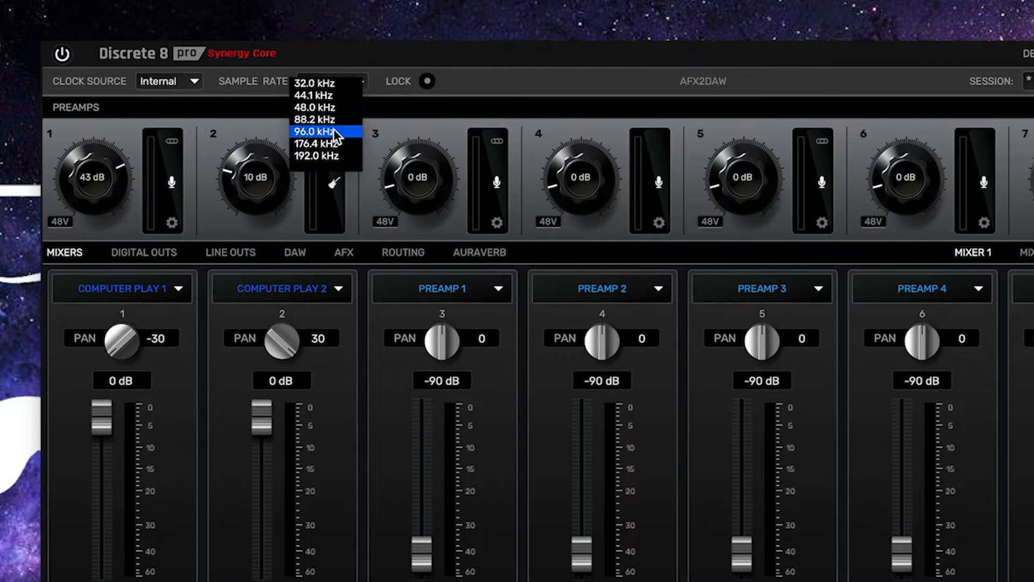
pyautogui.click(325, 107)
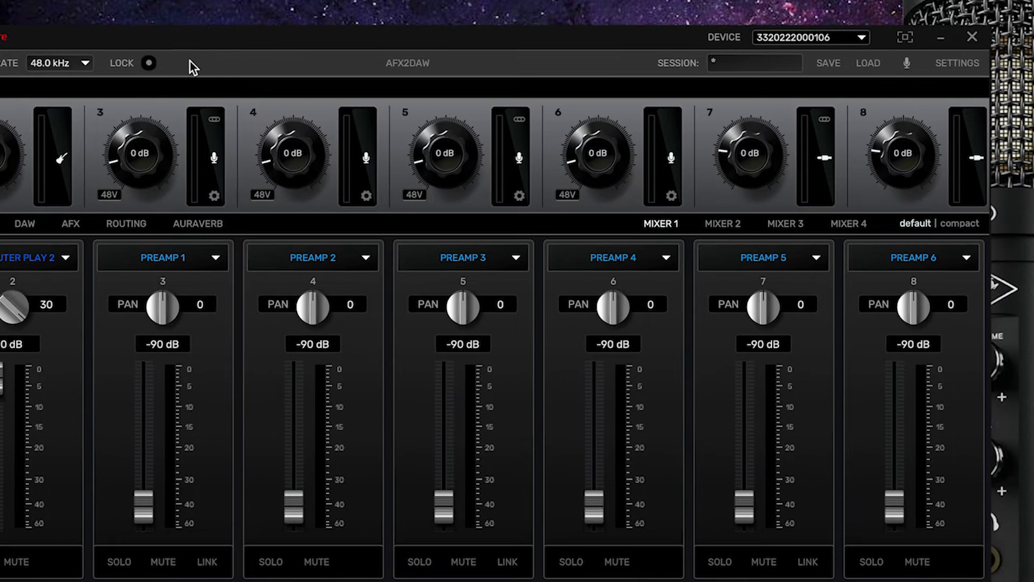
# Check the connected-device list and view the components available for saving in a session, without saving one
pyautogui.click(862, 38)
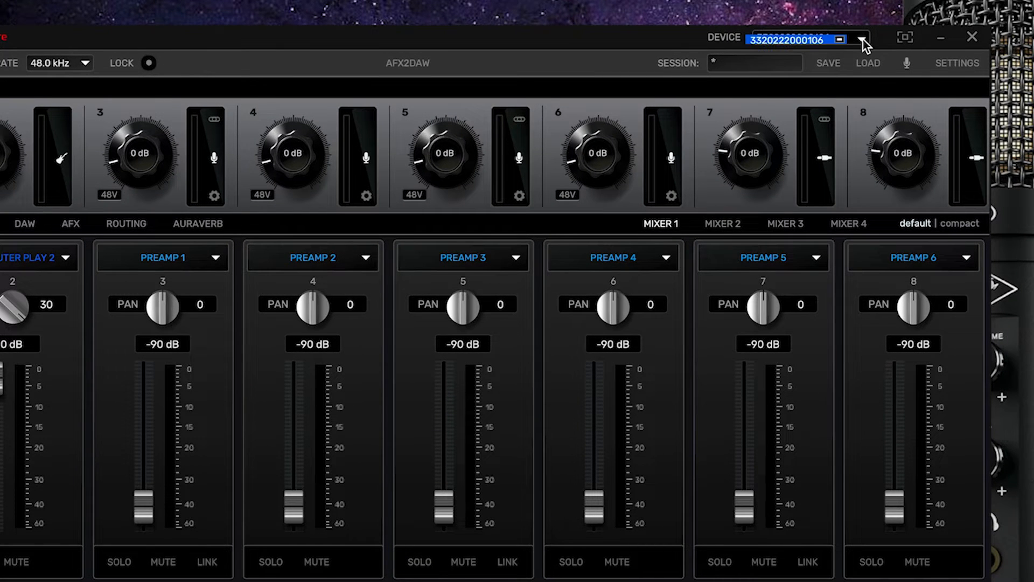
pyautogui.click(887, 43)
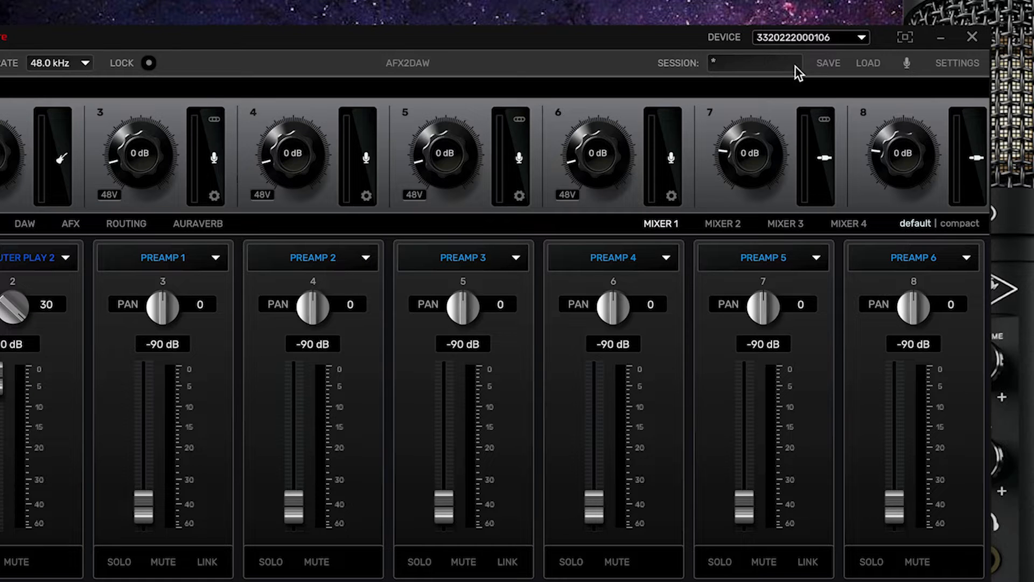
pyautogui.click(829, 66)
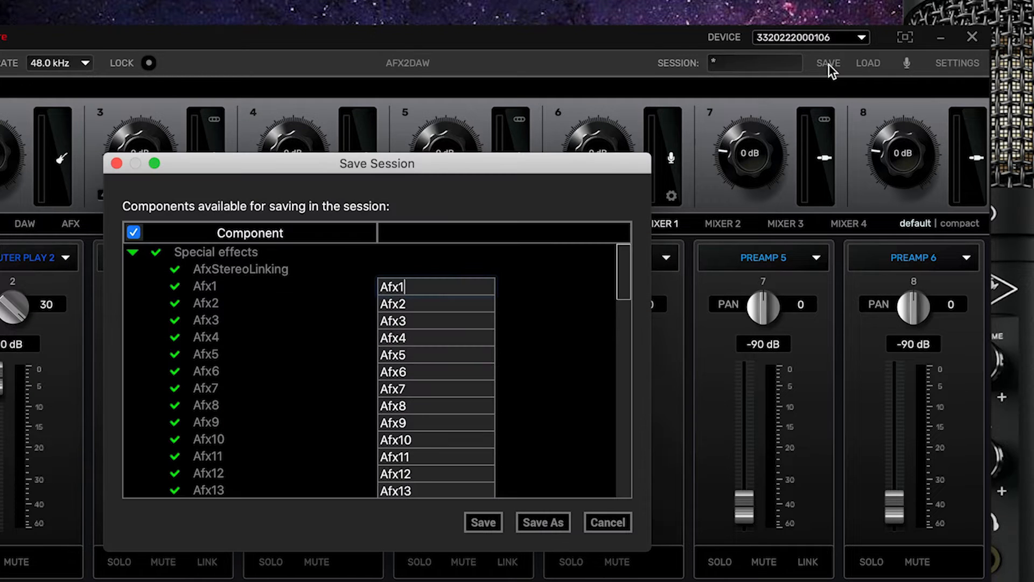
pyautogui.click(607, 522)
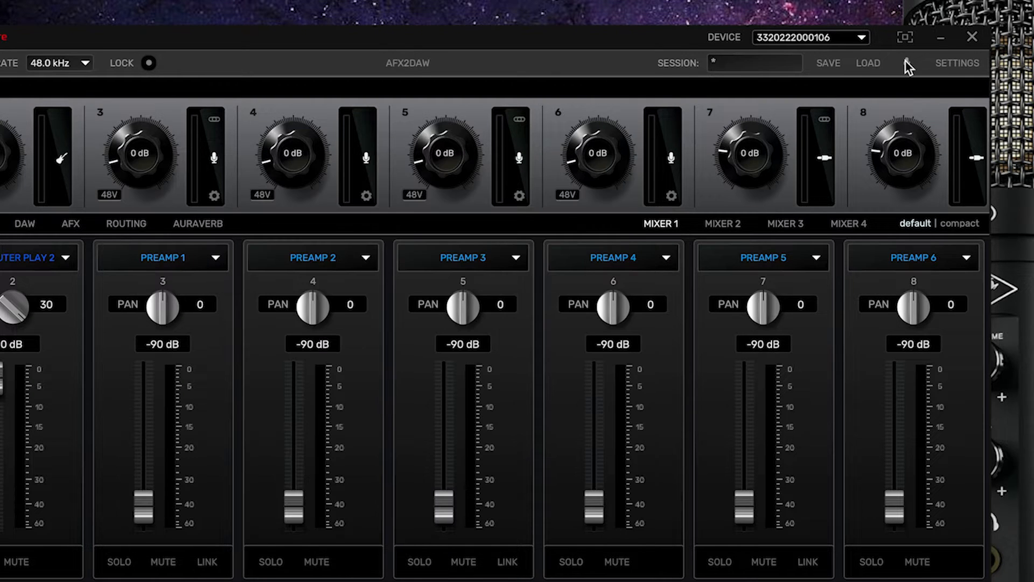
# Open the device settings and review the available Monitor Out Trim and Panning Law values
pyautogui.click(948, 59)
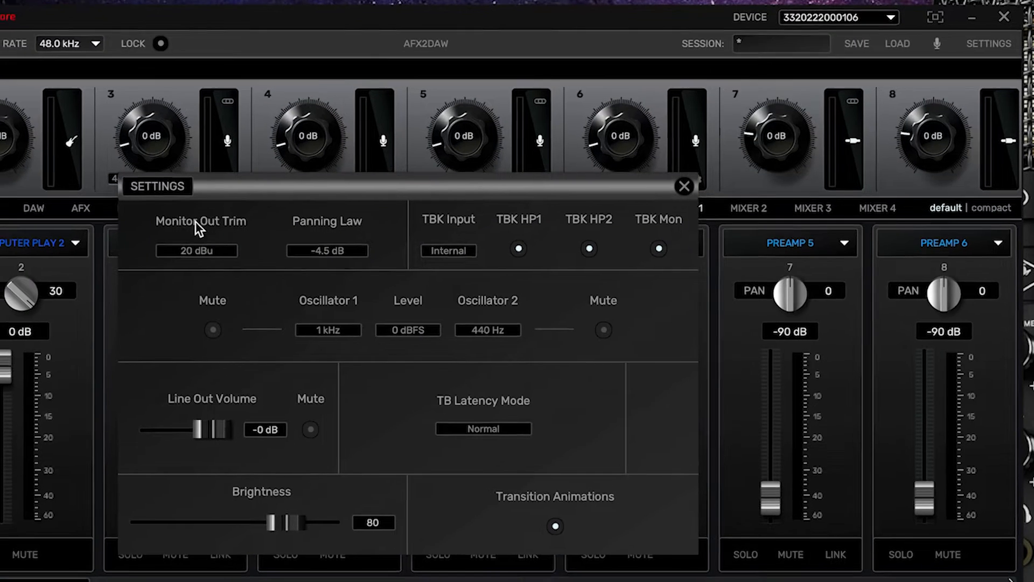
pyautogui.click(258, 174)
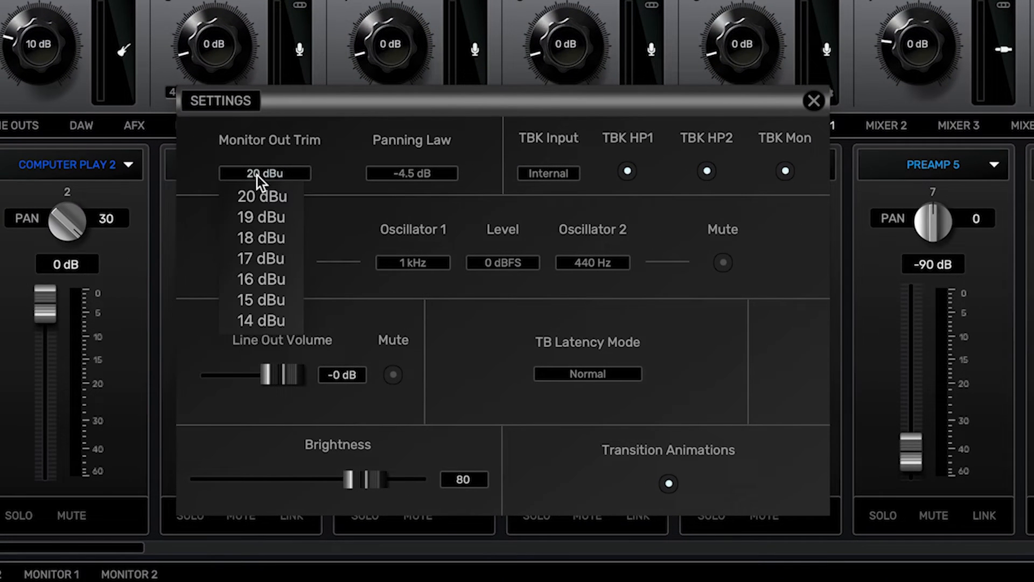
pyautogui.click(257, 176)
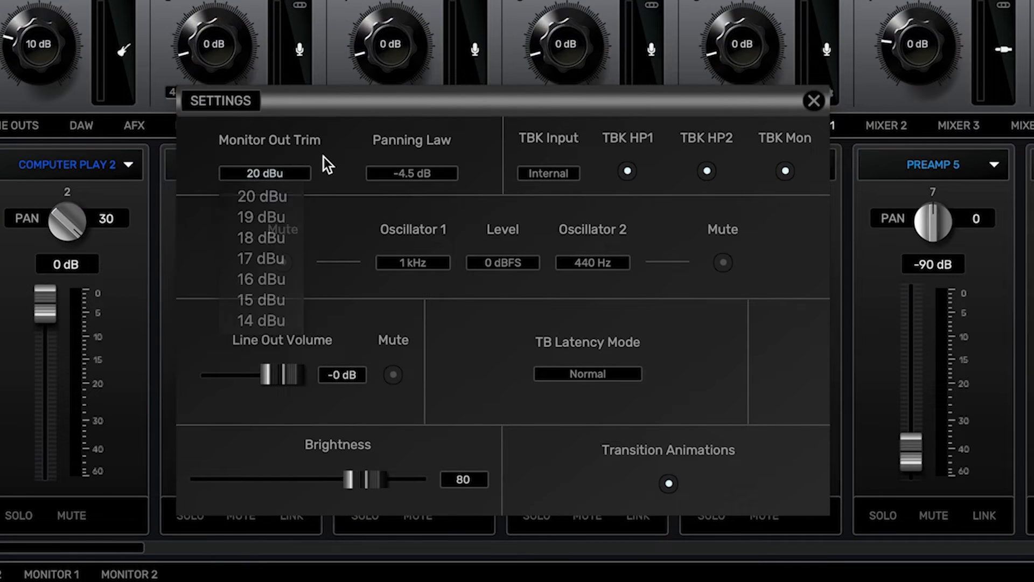
pyautogui.click(422, 166)
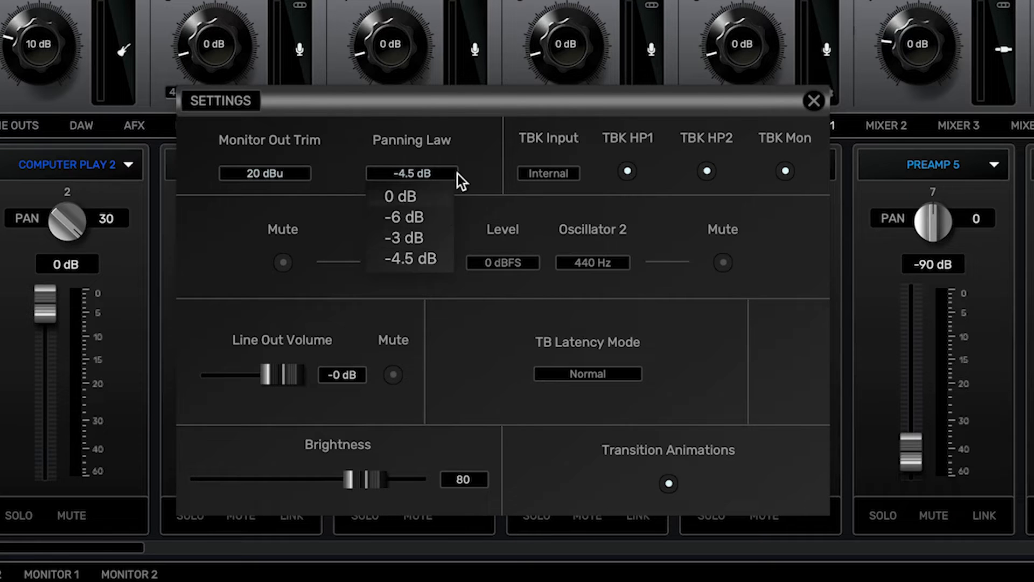
pyautogui.click(477, 150)
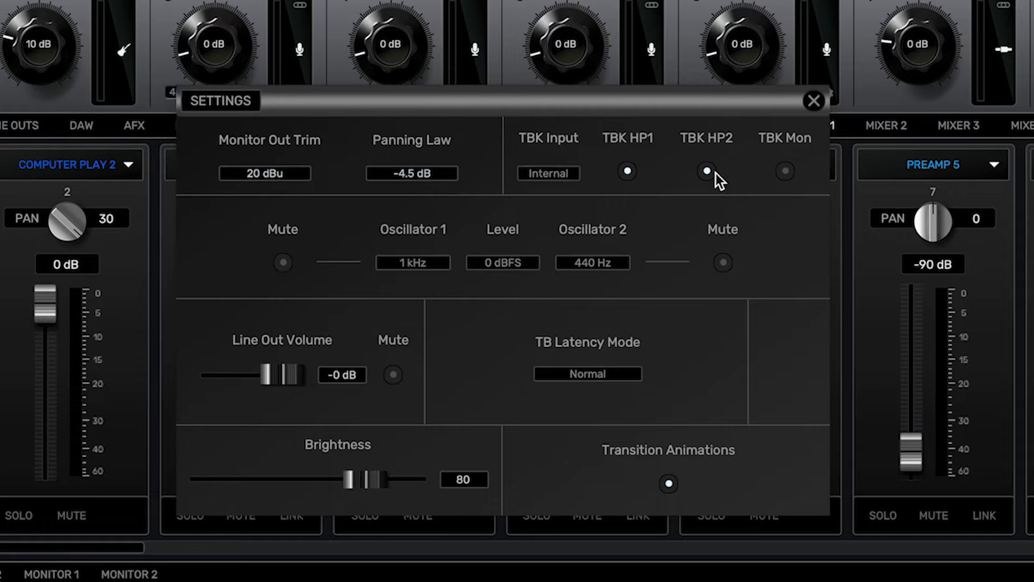
# Select Internal as the talkback input and adjust the Line Out Volume and Brightness in the device settings
pyautogui.click(546, 173)
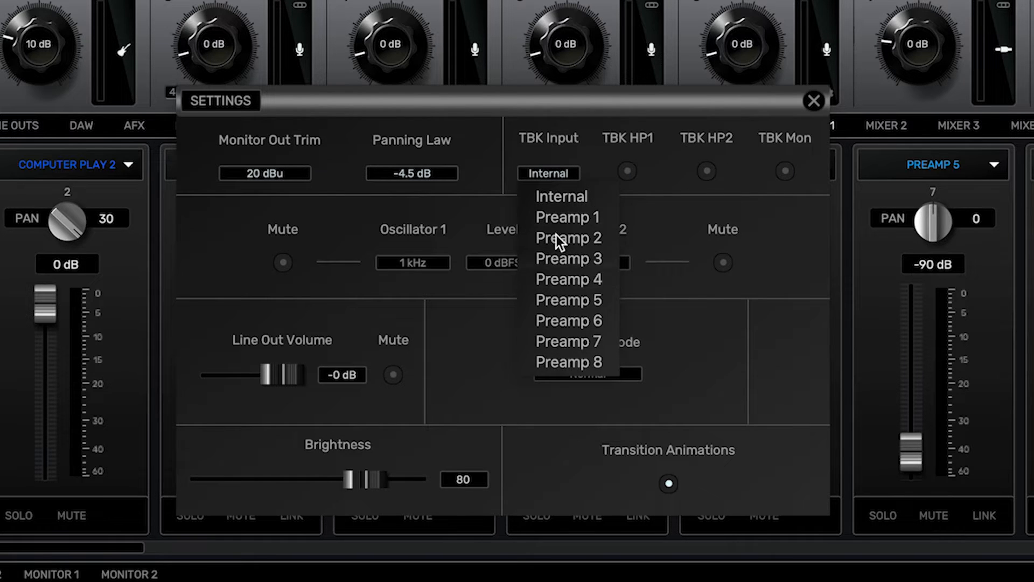
pyautogui.click(553, 195)
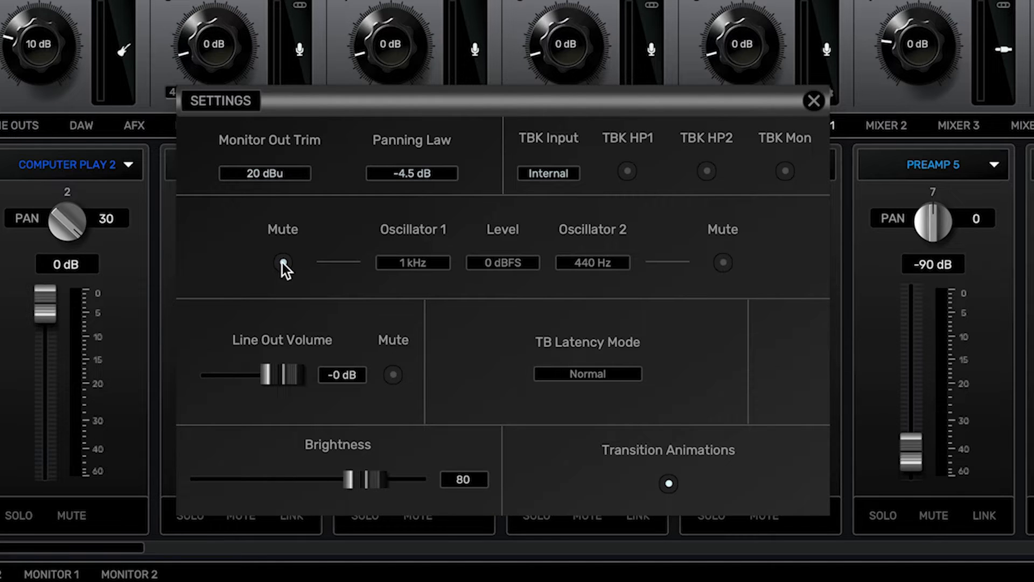
pyautogui.moveTo(280, 370); pyautogui.dragTo(384, 384)
pyautogui.moveTo(364, 482); pyautogui.dragTo(405, 478)
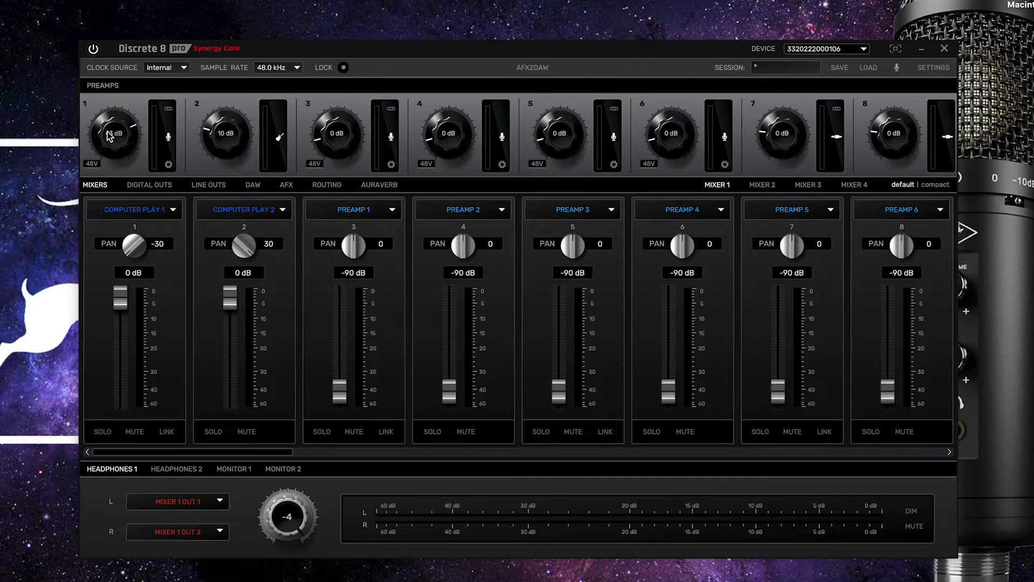
# Raise the gains of preamps 1, 2 and 3, with preamp 2 at 12 dB and preamp 3 at 2 dB
pyautogui.scroll(1, 110, 135)
pyautogui.moveTo(220, 139); pyautogui.dragTo(221, 96)
pyautogui.moveTo(333, 138); pyautogui.dragTo(331, 91)
# Cycle preamp 1 through its other input types, adjust its gain, and return the input to microphone
pyautogui.click(169, 137)
pyautogui.click(169, 137)
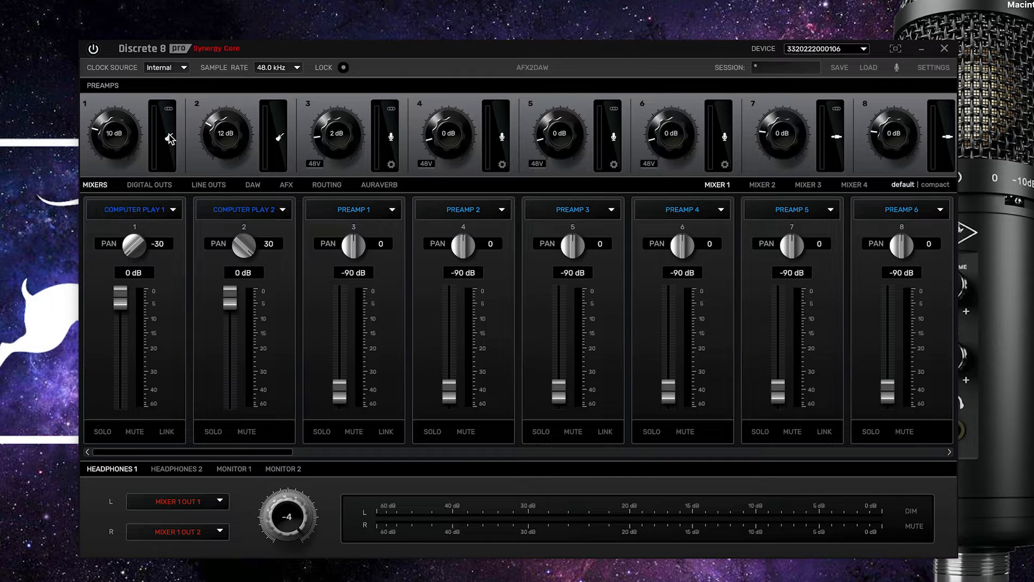
pyautogui.moveTo(116, 134); pyautogui.dragTo(115, 125)
pyautogui.click(168, 138)
# Link preamps 1 and 2 as a pair and enable 48V phantom power on them
pyautogui.click(169, 109)
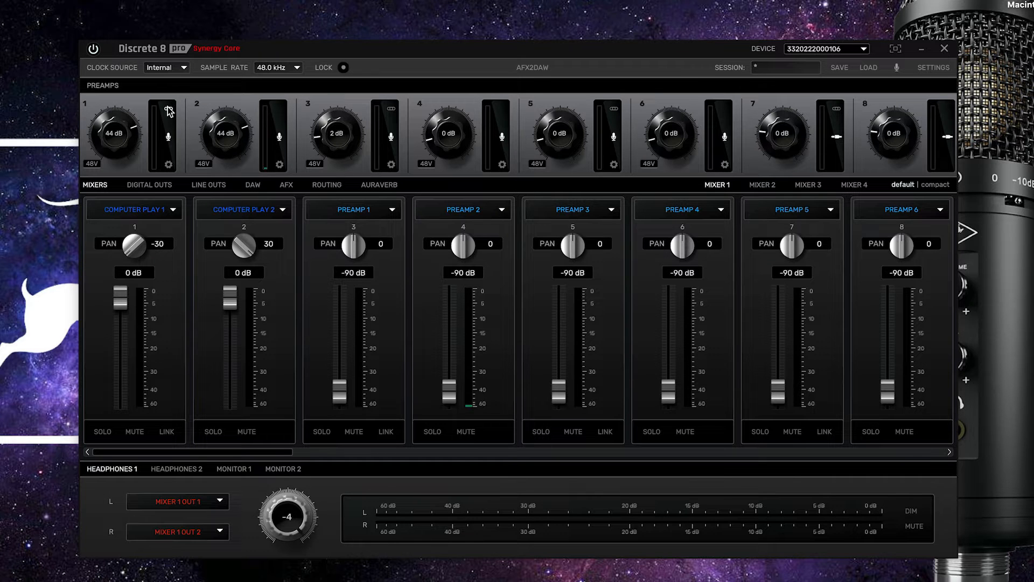
pyautogui.click(93, 164)
# Open mic modeling for channel 1, select the Edge Duo, and try the Berlin 47 FT, Tokyo 800T and Vienna 12 emulations
pyautogui.click(168, 164)
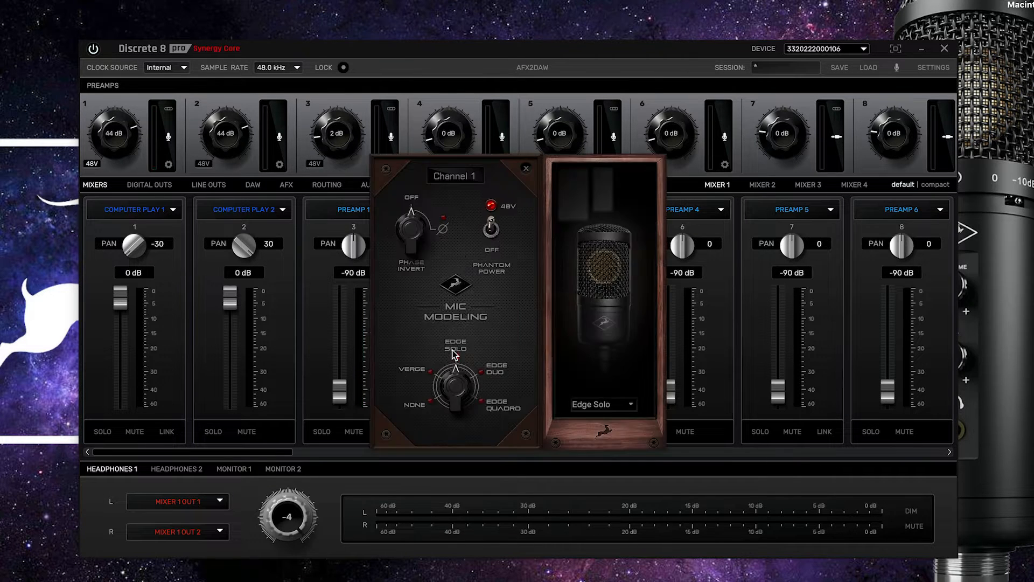
pyautogui.click(611, 405)
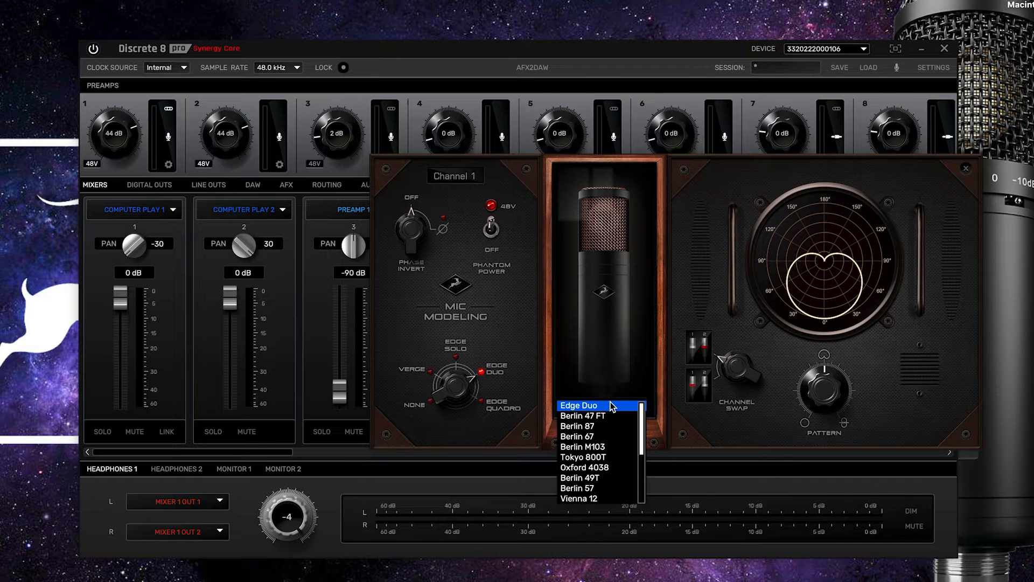
pyautogui.click(592, 415)
pyautogui.click(594, 413)
pyautogui.click(583, 457)
pyautogui.click(591, 405)
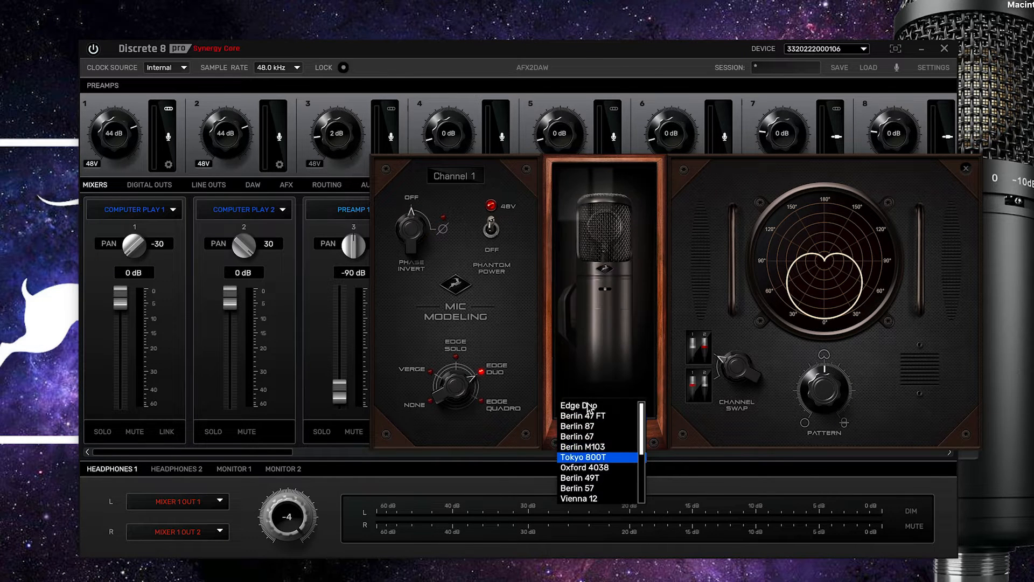
pyautogui.click(587, 498)
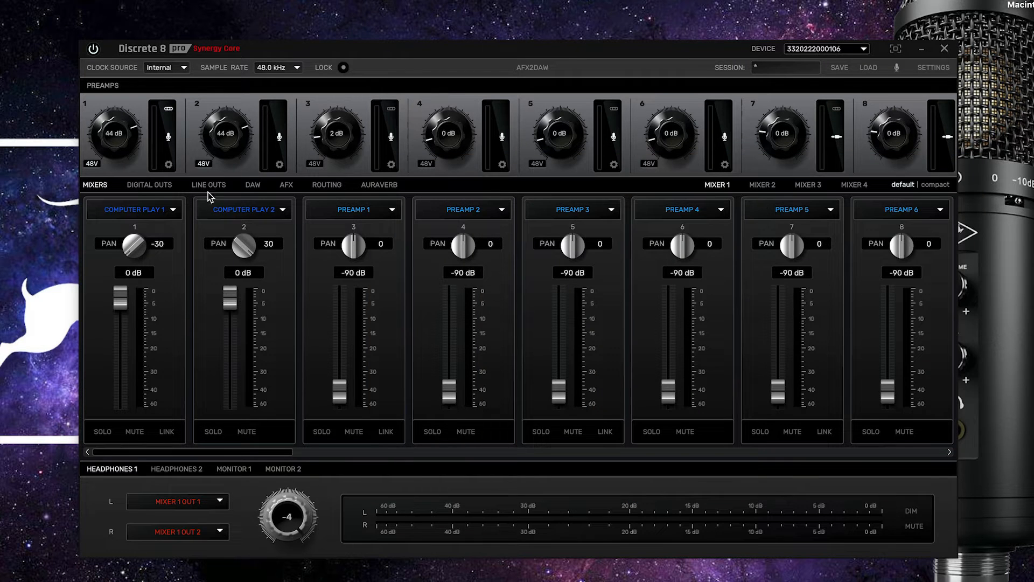
# Look through the digital output, line output, DAW and AFX routing pages
pyautogui.click(141, 183)
pyautogui.click(205, 184)
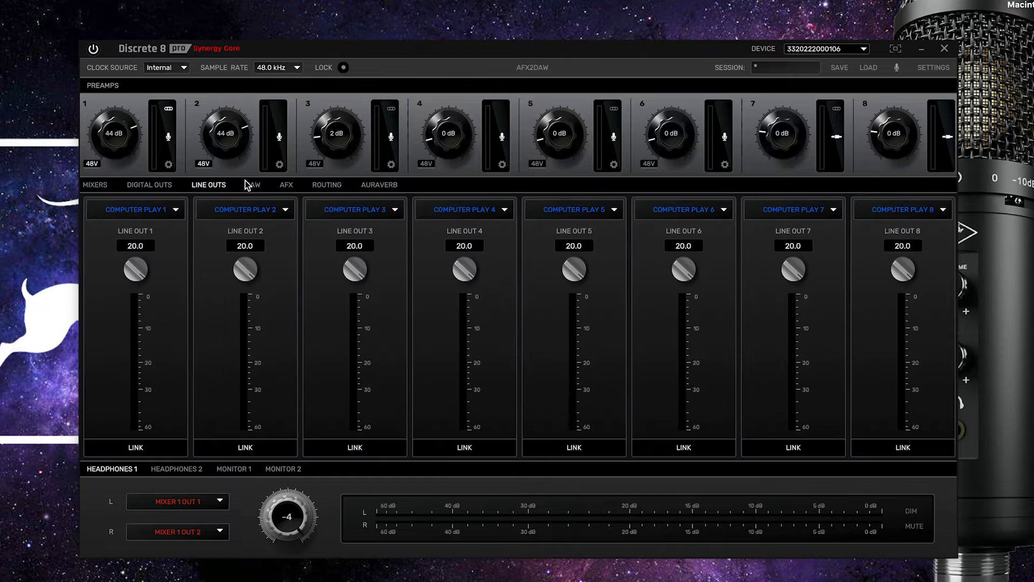
pyautogui.click(252, 186)
pyautogui.click(286, 186)
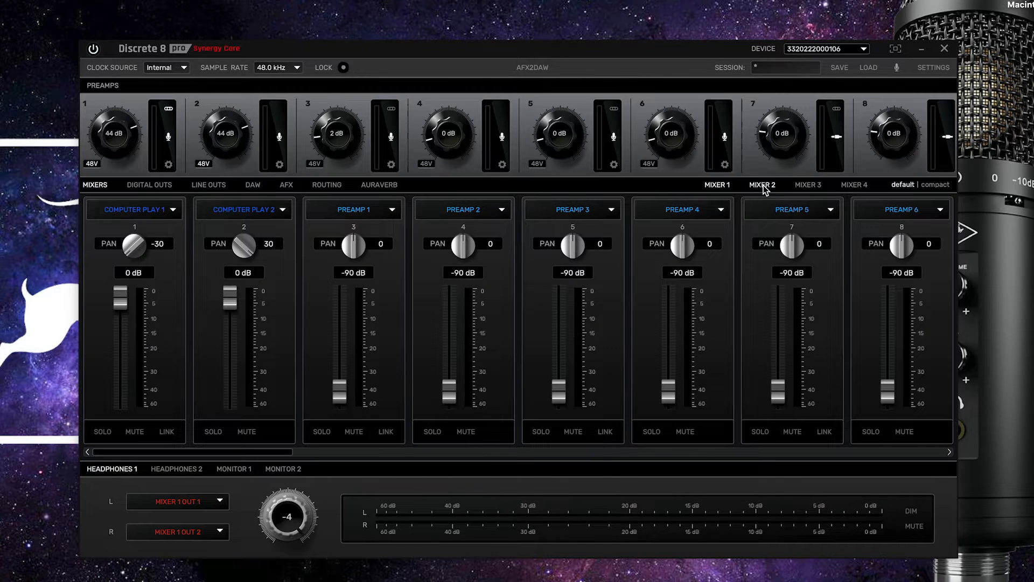
# Look through mixers 2, 3 and 4, then view mixer 1 in the compact layout and return to default
pyautogui.click(764, 186)
pyautogui.click(803, 185)
pyautogui.click(854, 185)
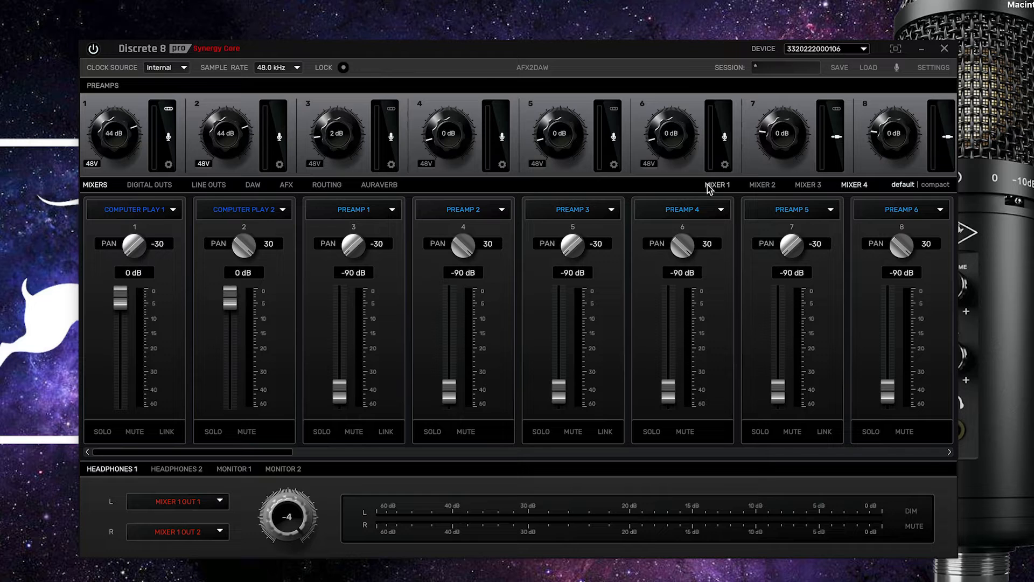
pyautogui.click(717, 185)
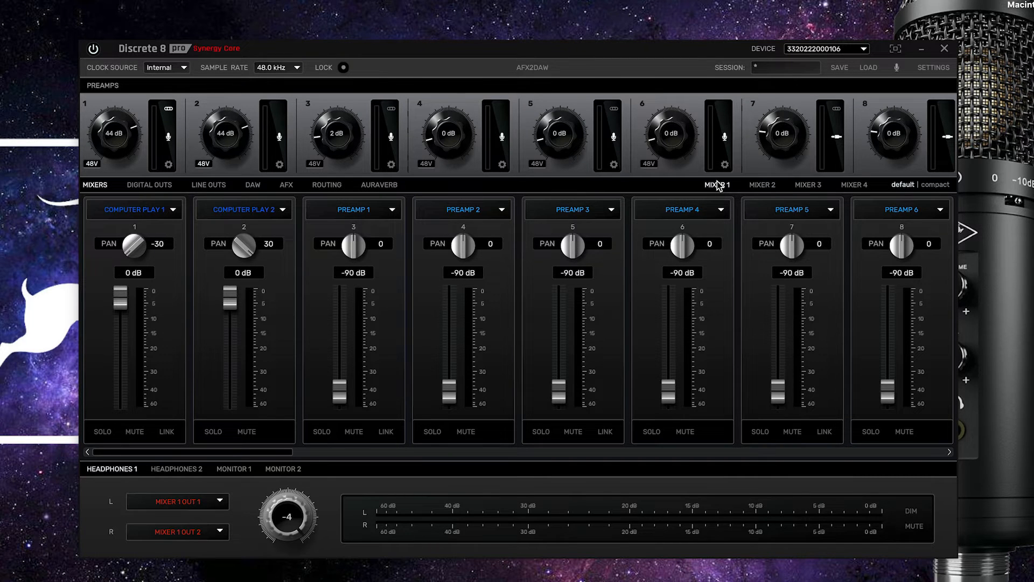
pyautogui.click(934, 184)
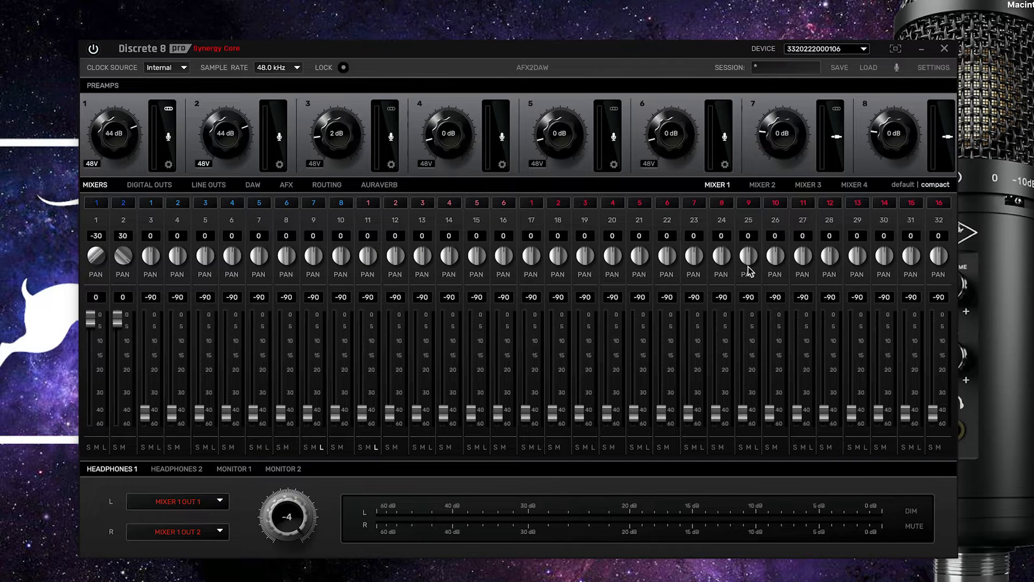
pyautogui.click(903, 184)
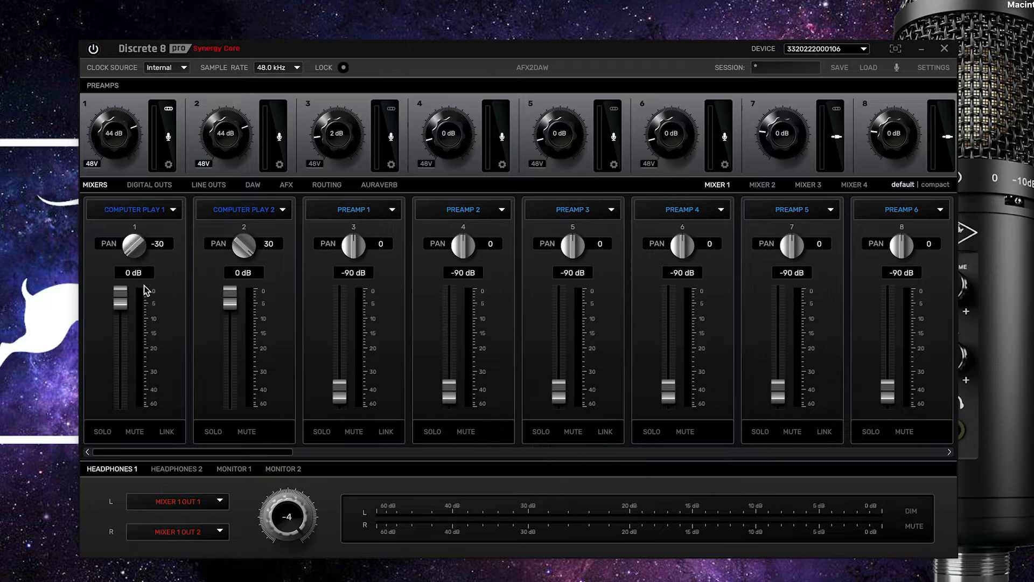
# Try the fader, solo and link controls of channel 1 in mixer 1, leaving the channel as it was
pyautogui.moveTo(126, 302); pyautogui.dragTo(107, 227)
pyautogui.click(103, 433)
pyautogui.click(167, 433)
pyautogui.moveTo(120, 296); pyautogui.dragTo(131, 274)
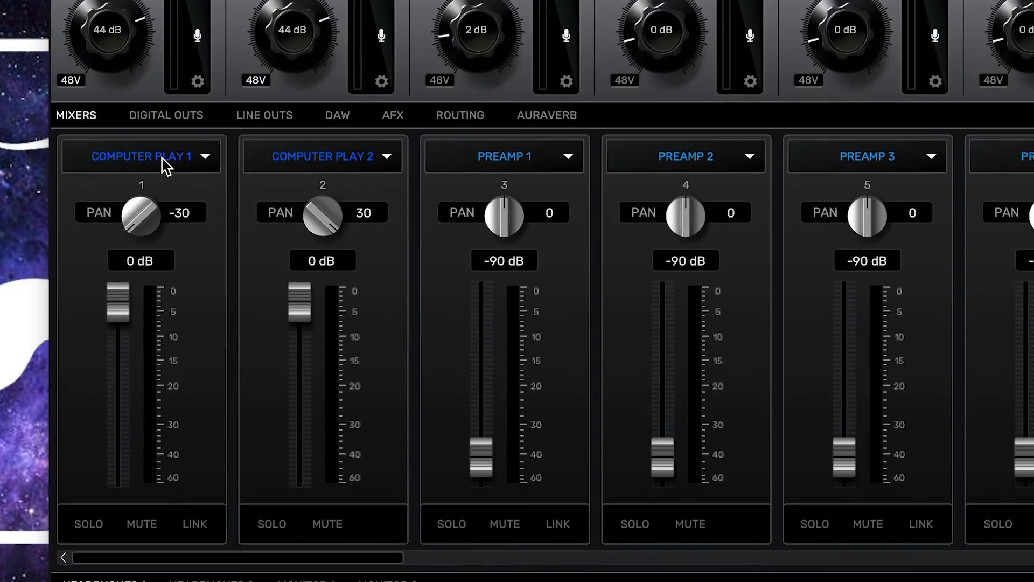
# Assign EMU MIC 2 and then AFX OUT 1 as the source of channel 1 in mixer 1
pyautogui.click(158, 172)
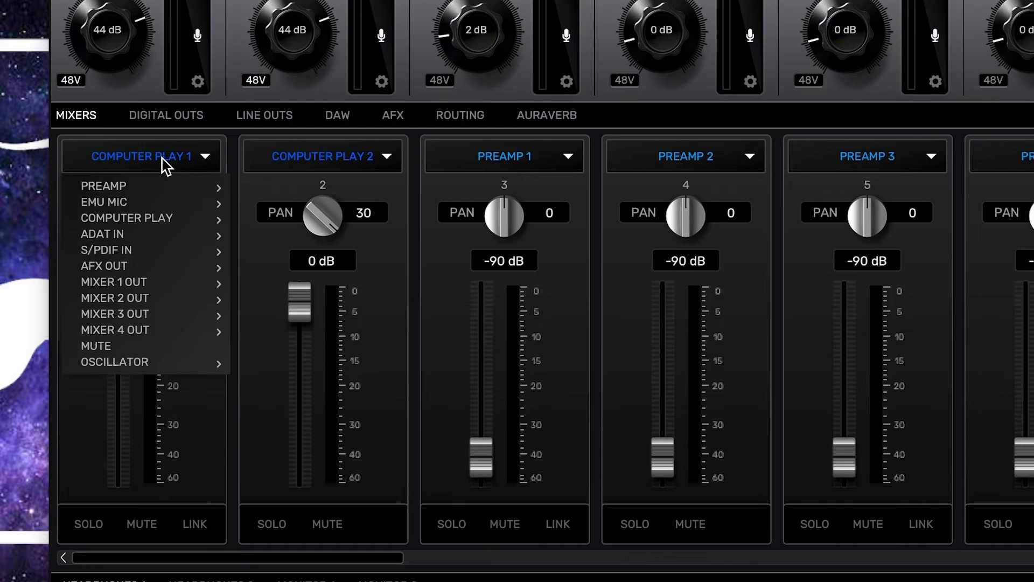
pyautogui.moveTo(159, 188)
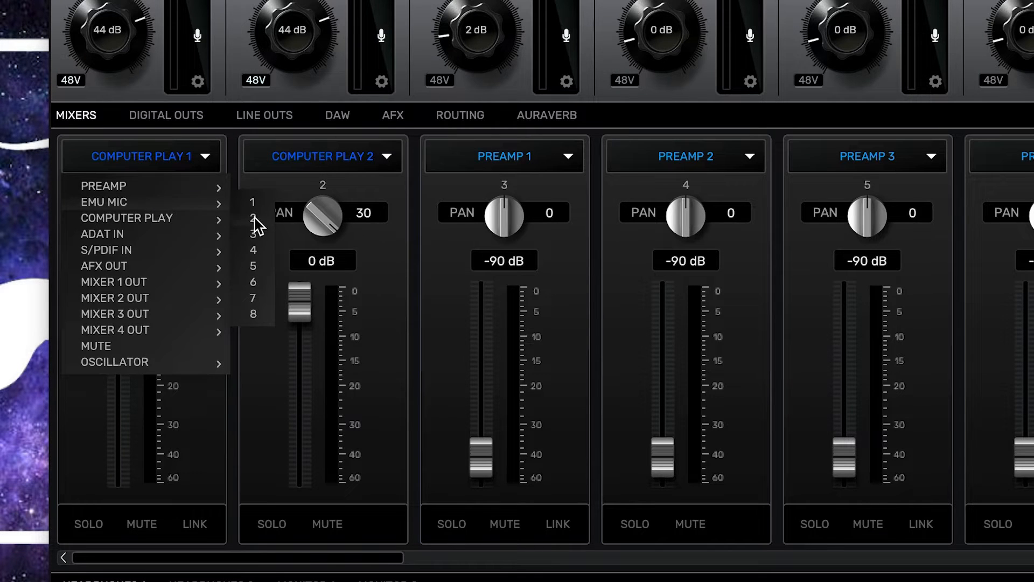
pyautogui.click(253, 217)
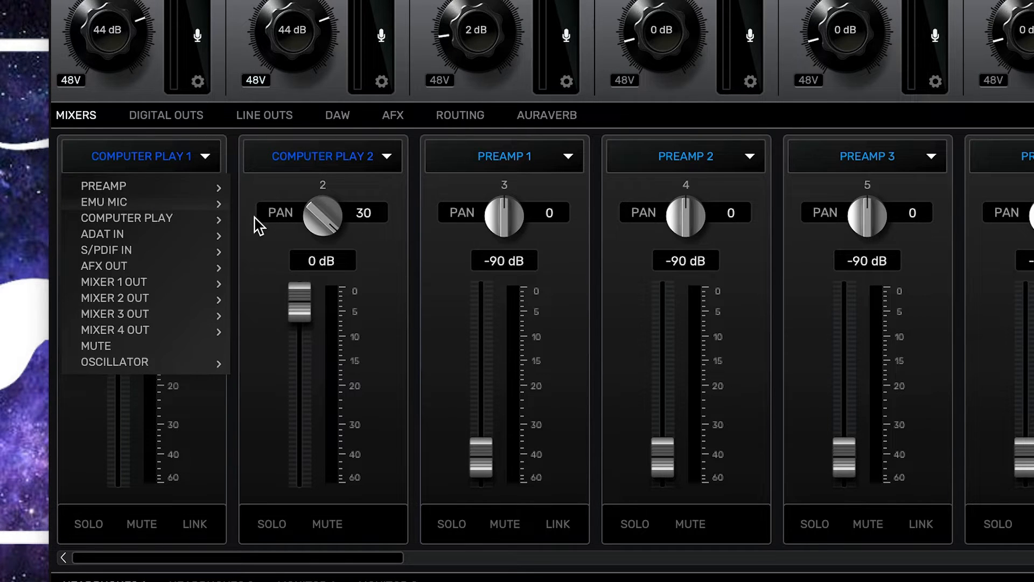
pyautogui.click(202, 159)
pyautogui.moveTo(185, 264)
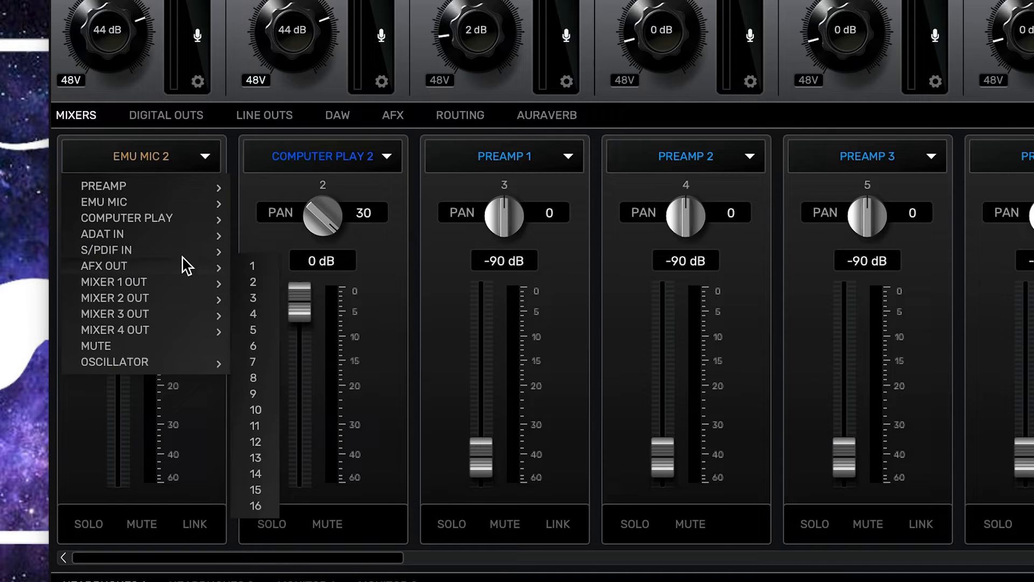
pyautogui.click(249, 267)
pyautogui.click(203, 160)
pyautogui.moveTo(163, 182)
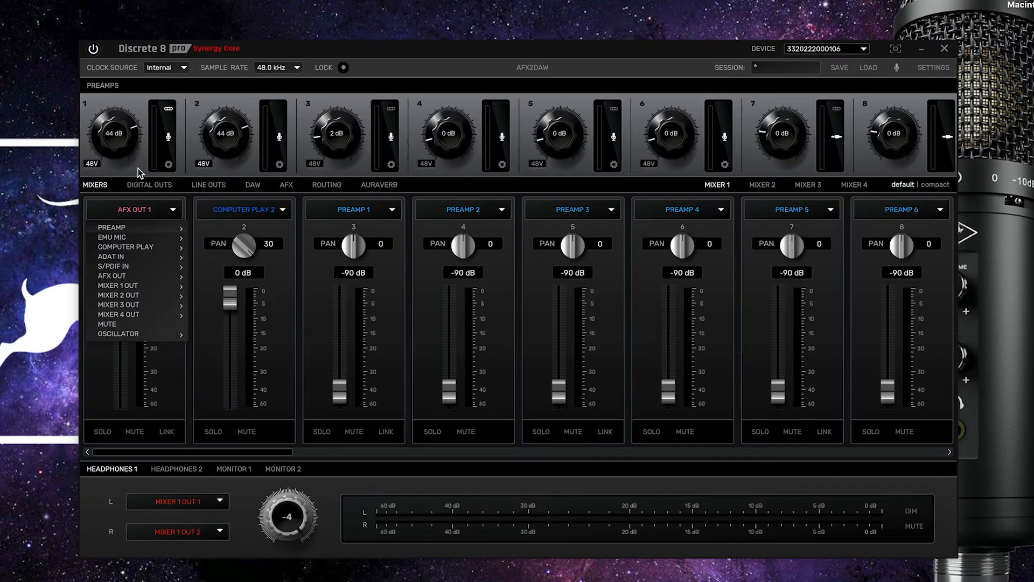
# Look through the digital outputs, the source options of ADAT output 1, and the line outputs
pyautogui.click(143, 184)
pyautogui.click(143, 184)
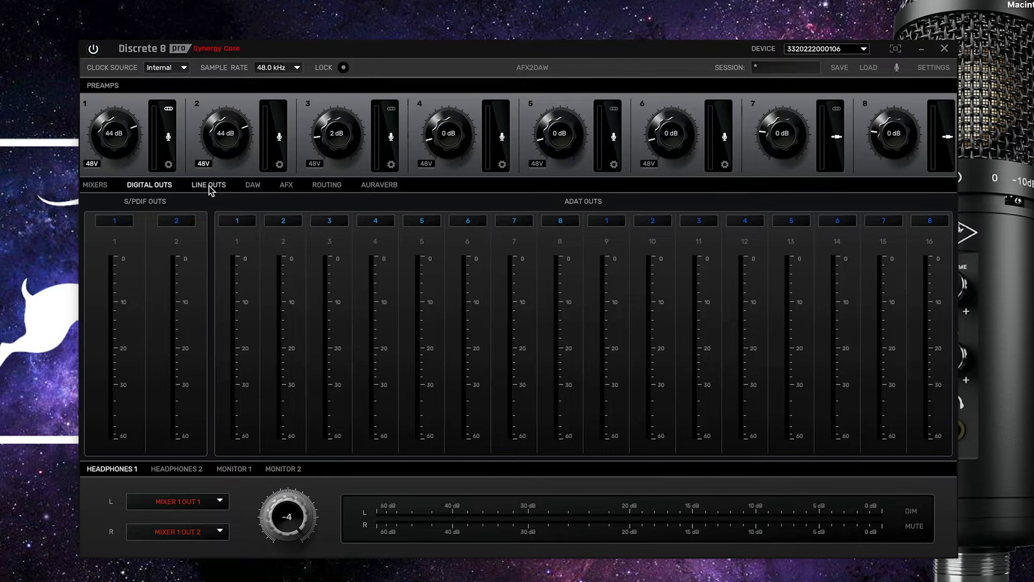
pyautogui.click(233, 223)
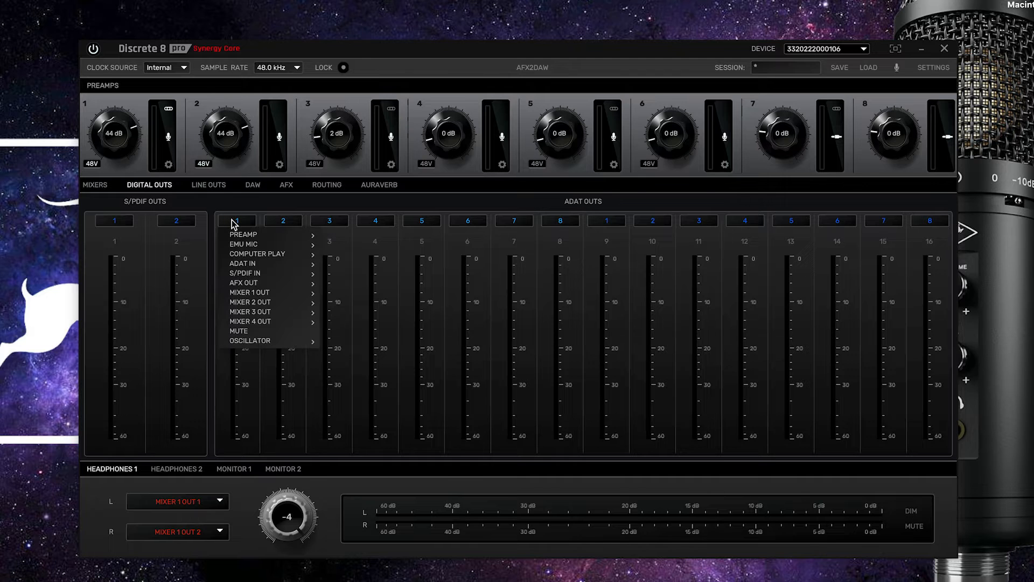
pyautogui.click(208, 198)
pyautogui.click(210, 183)
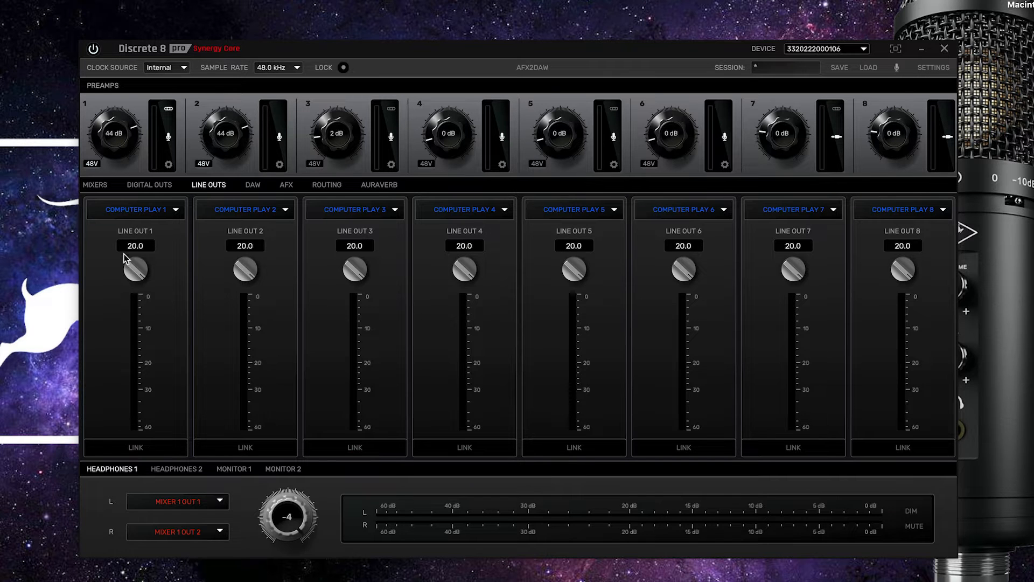
# Examine the DAW page and browse the source options of record channels 1 and 2
pyautogui.click(252, 186)
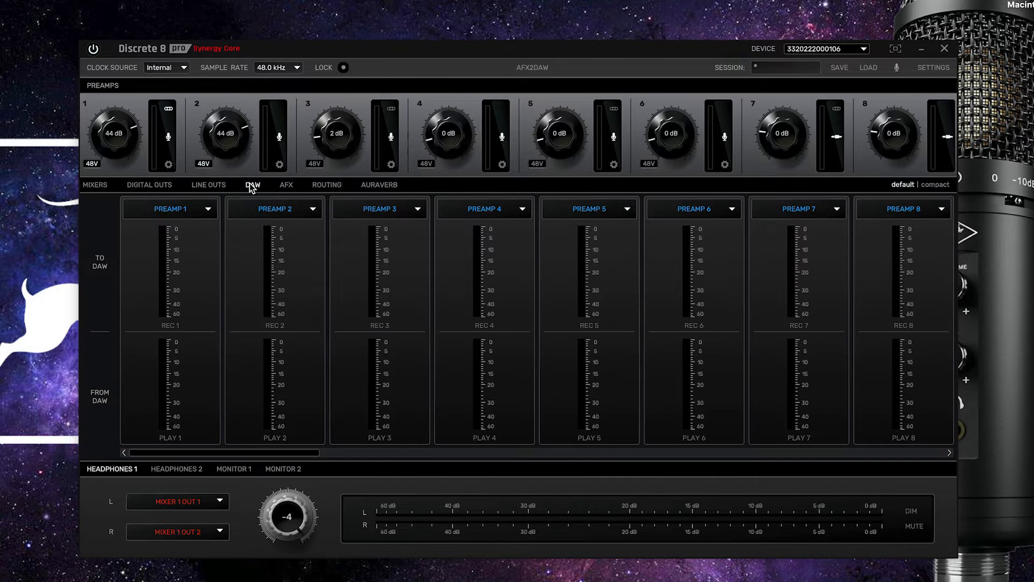
pyautogui.click(191, 213)
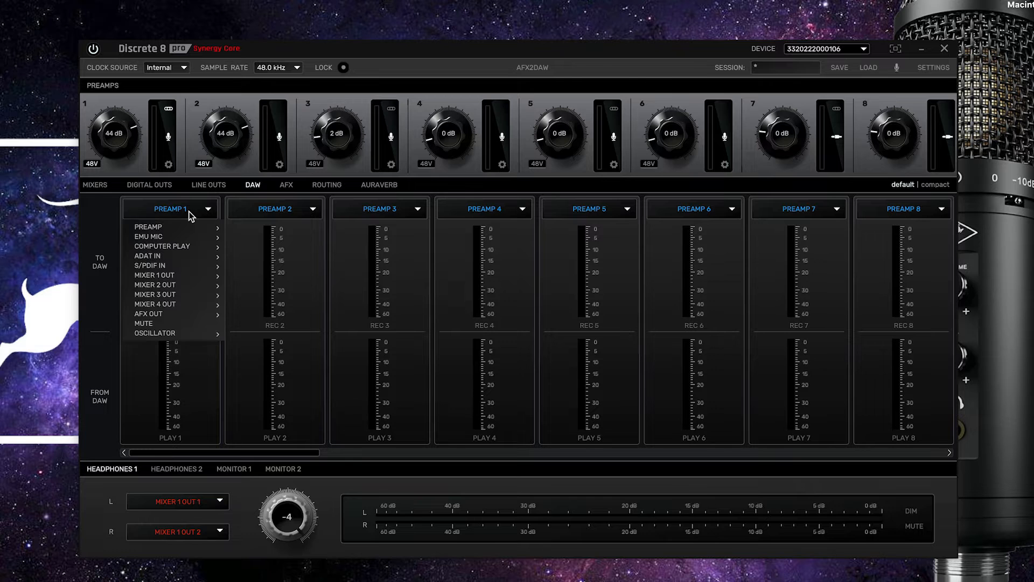
pyautogui.moveTo(174, 335)
pyautogui.moveTo(169, 226)
pyautogui.click(109, 205)
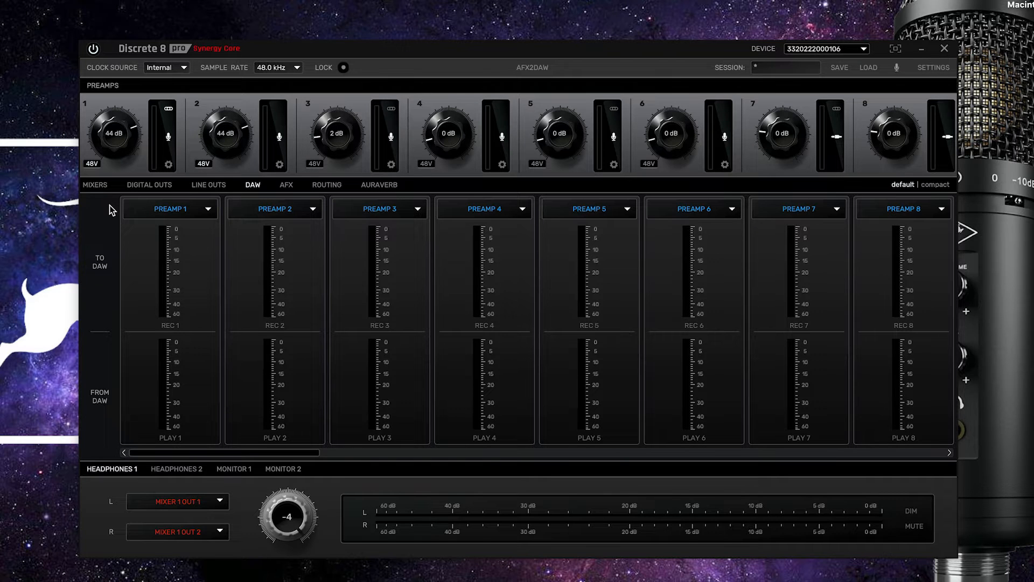
pyautogui.click(272, 209)
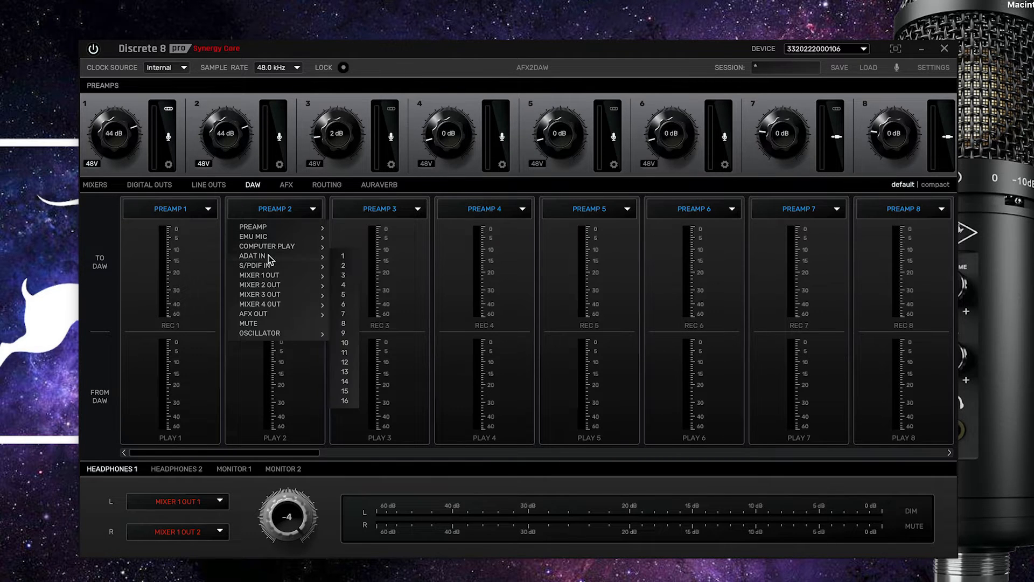
pyautogui.click(111, 235)
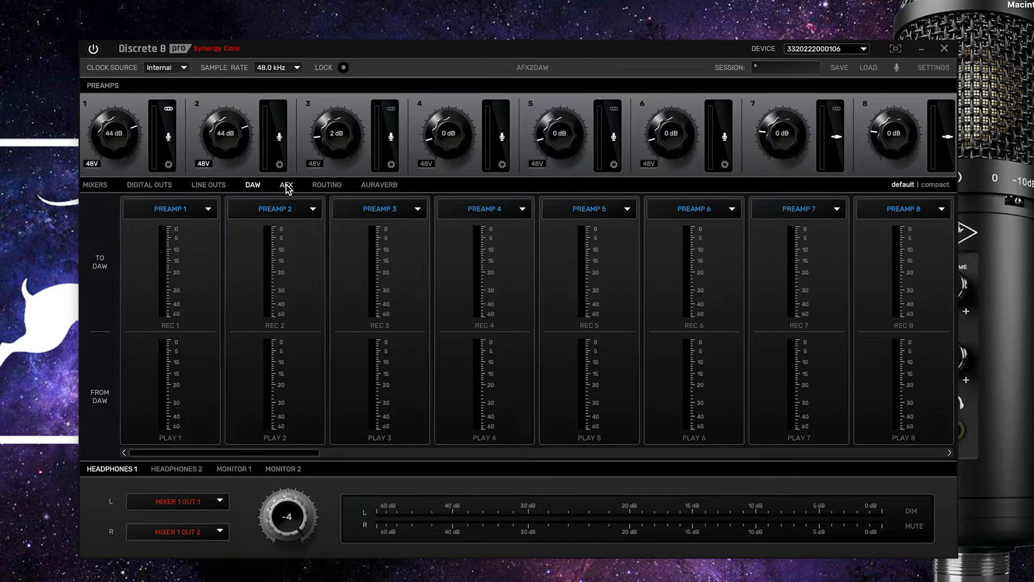
# Add the VPA 76 vintage mic preamp and the VEQ-1A vintage EQ to the Preamp 1 AFX chain
pyautogui.click(286, 185)
pyautogui.click(132, 249)
pyautogui.click(187, 251)
pyautogui.moveTo(193, 321)
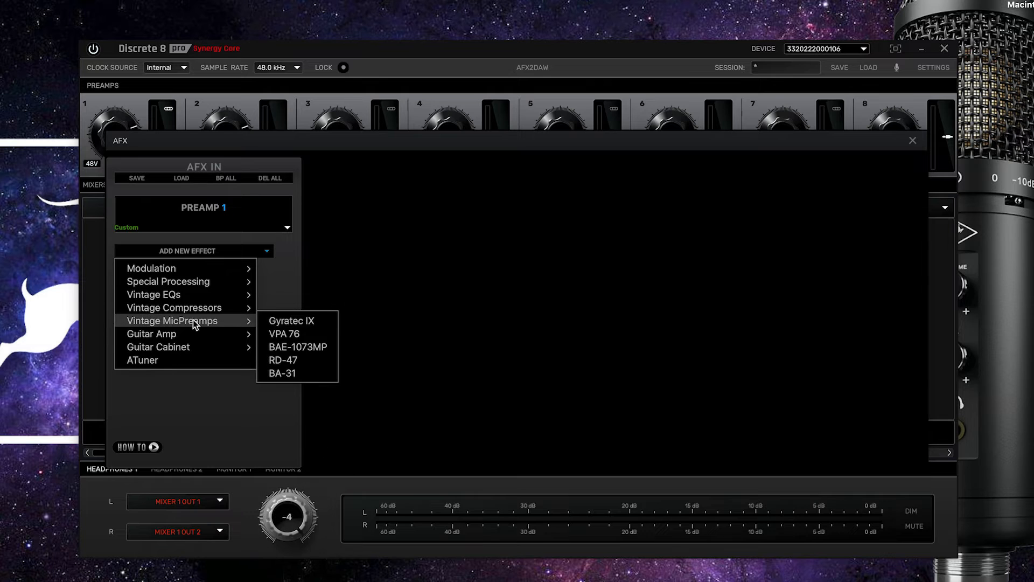
pyautogui.click(280, 333)
pyautogui.click(216, 275)
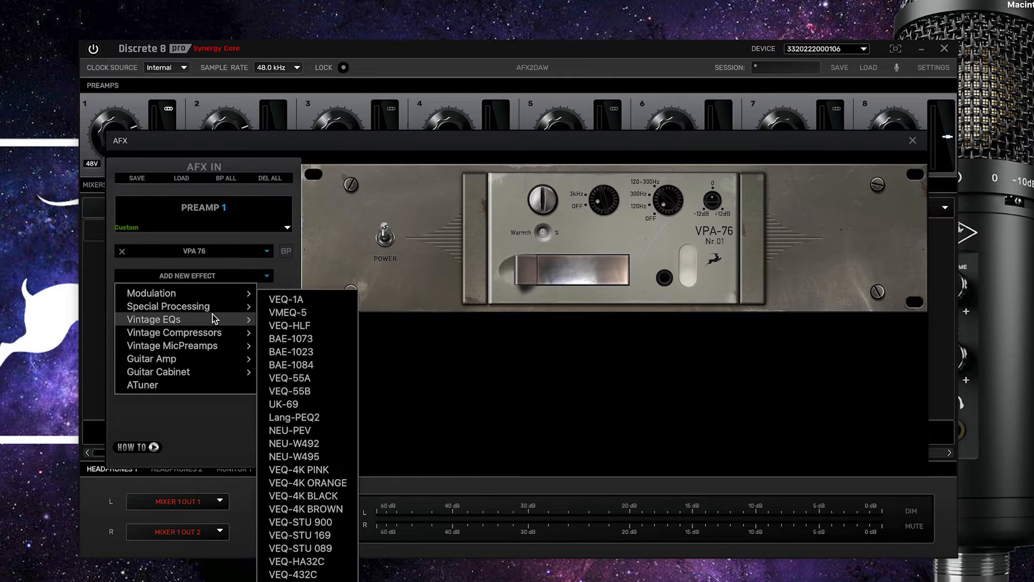
pyautogui.click(291, 297)
# Add the Stay-Levin vintage compressor and the Reel To Reel processor to the Preamp 1 AFX chain, closing the effects window
pyautogui.click(206, 304)
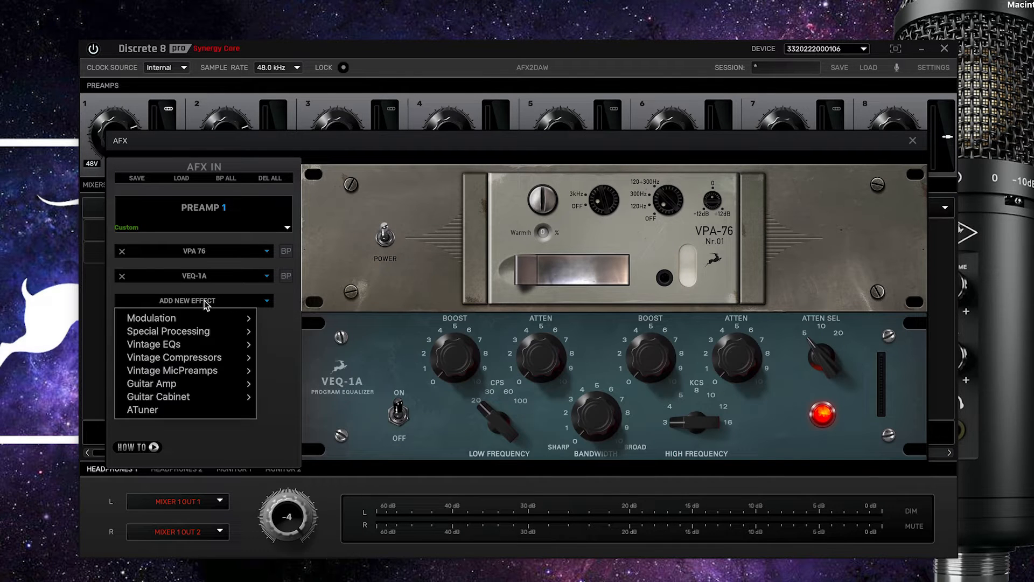
pyautogui.moveTo(210, 358)
pyautogui.click(296, 437)
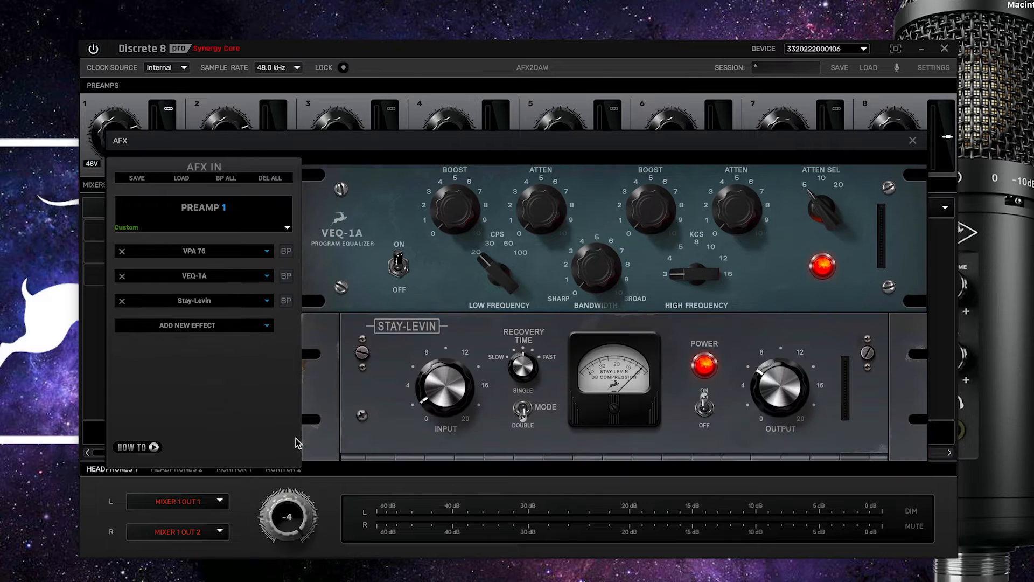
pyautogui.click(185, 325)
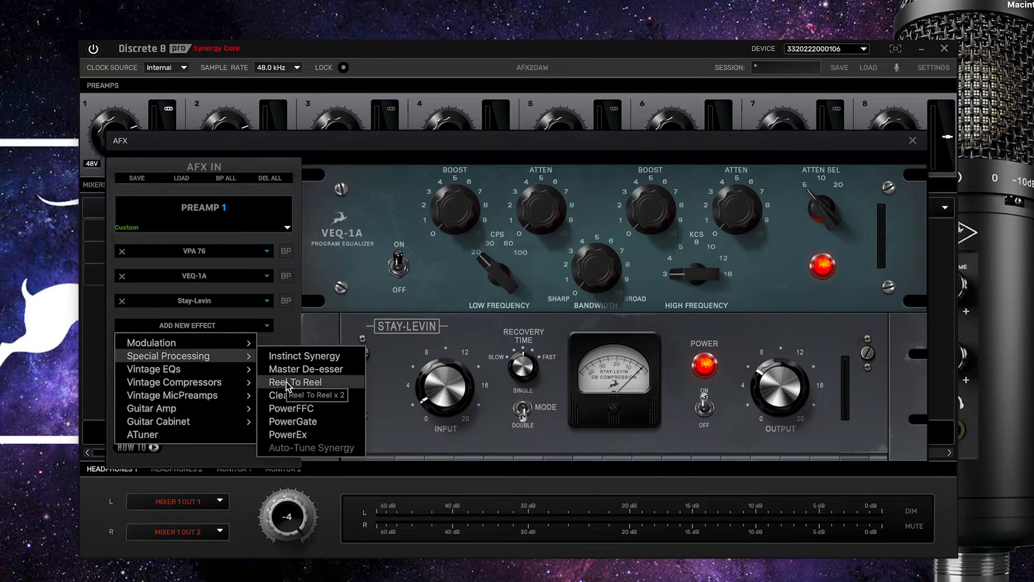
pyautogui.click(286, 382)
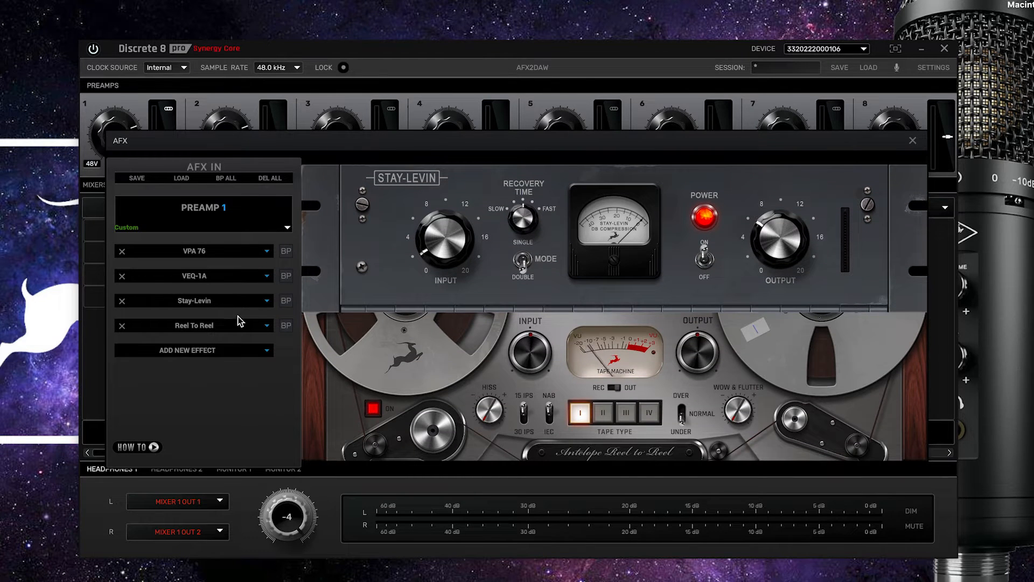
pyautogui.click(912, 140)
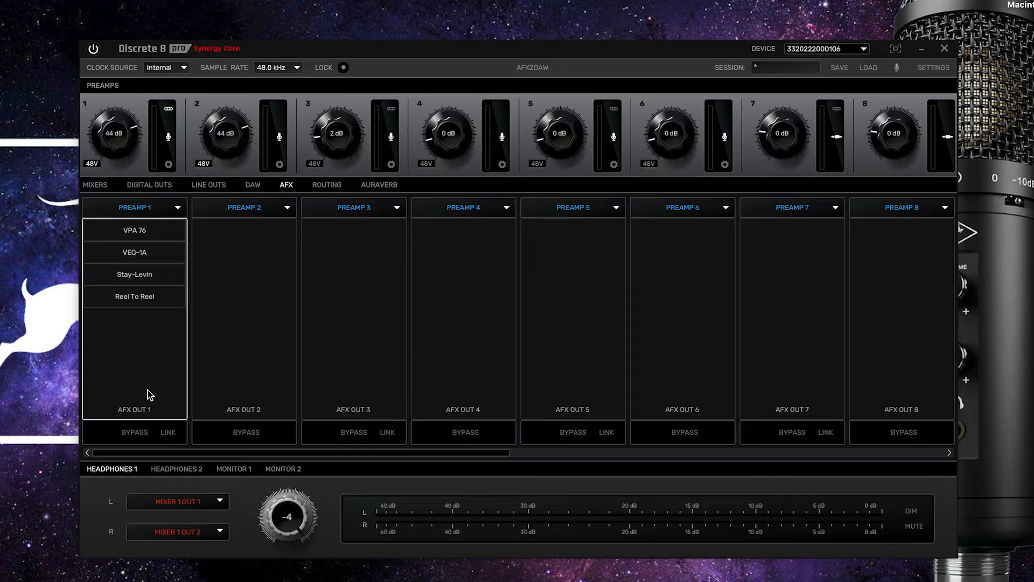
# Link AFX channels 1 and 2, and clear all effects from both
pyautogui.click(168, 432)
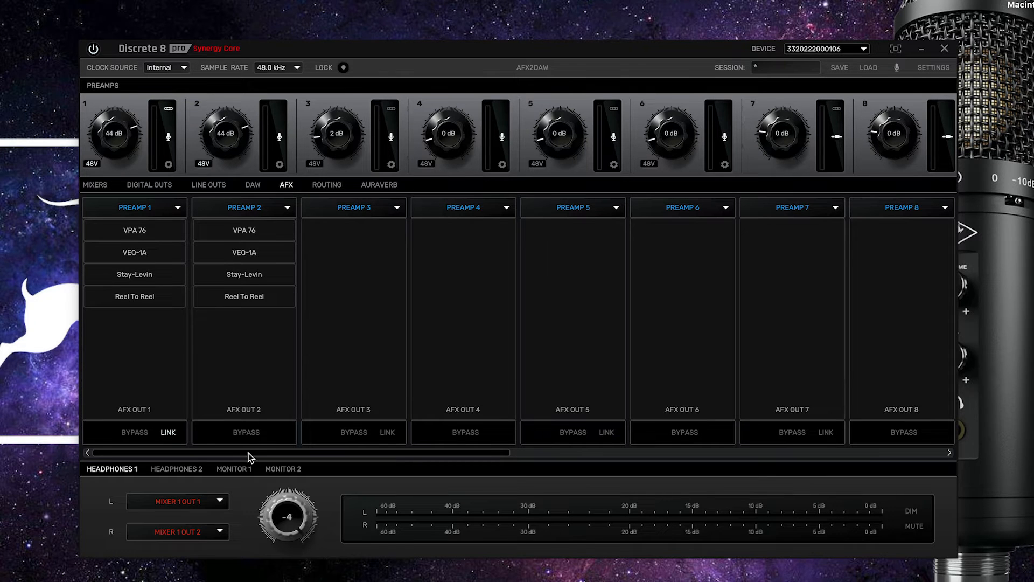
pyautogui.moveTo(257, 456)
pyautogui.mouseDown()
pyautogui.moveTo(559, 441)
pyautogui.moveTo(716, 459)
pyautogui.moveTo(256, 459)
pyautogui.mouseUp()
pyautogui.click(140, 444)
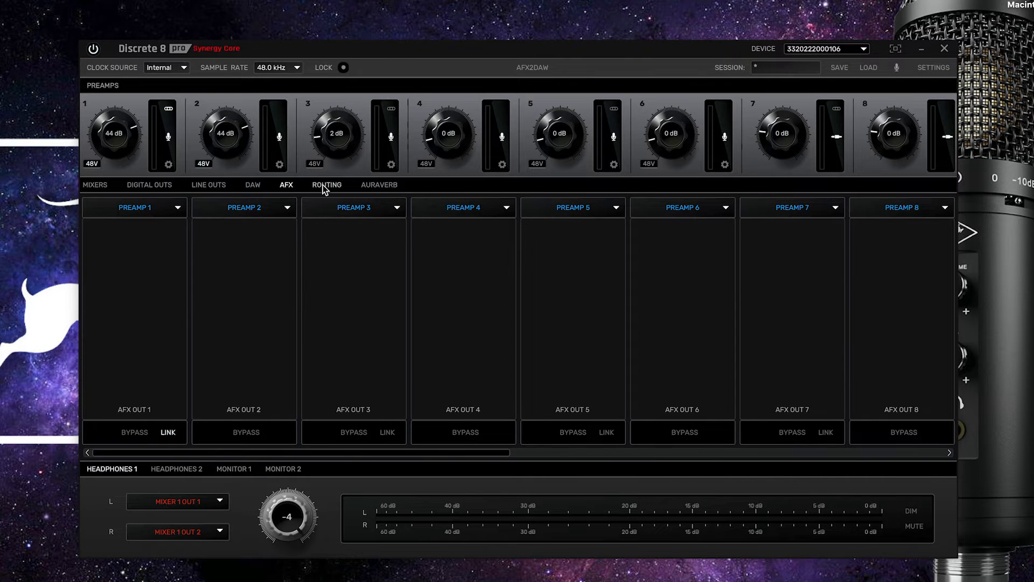
# In the advanced routing window, route PREAMP 1 to ADAT OUT 1 and AFX OUT 1 to COMPUTER REC 1
pyautogui.click(322, 185)
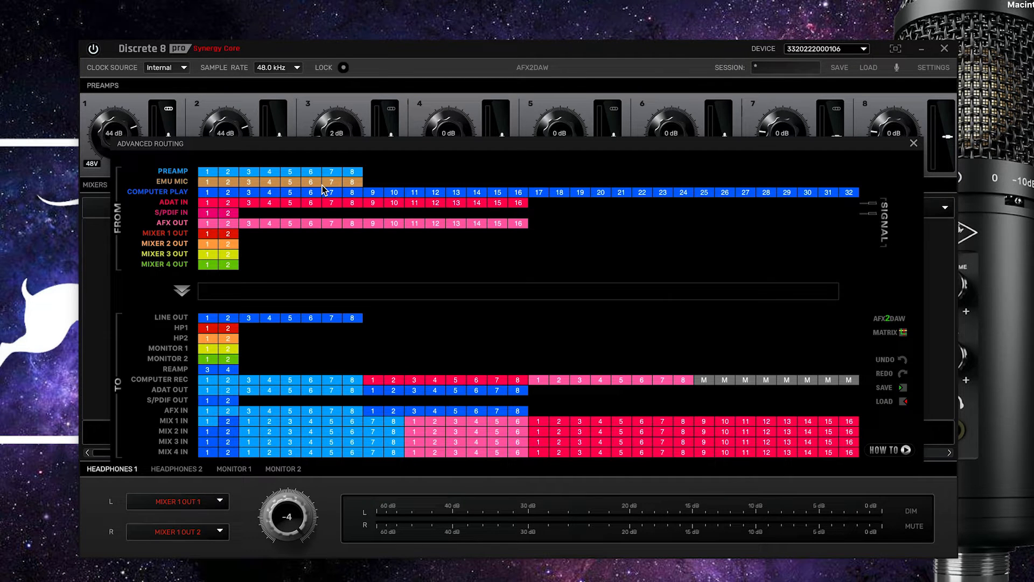
pyautogui.moveTo(350, 143); pyautogui.dragTo(300, 152)
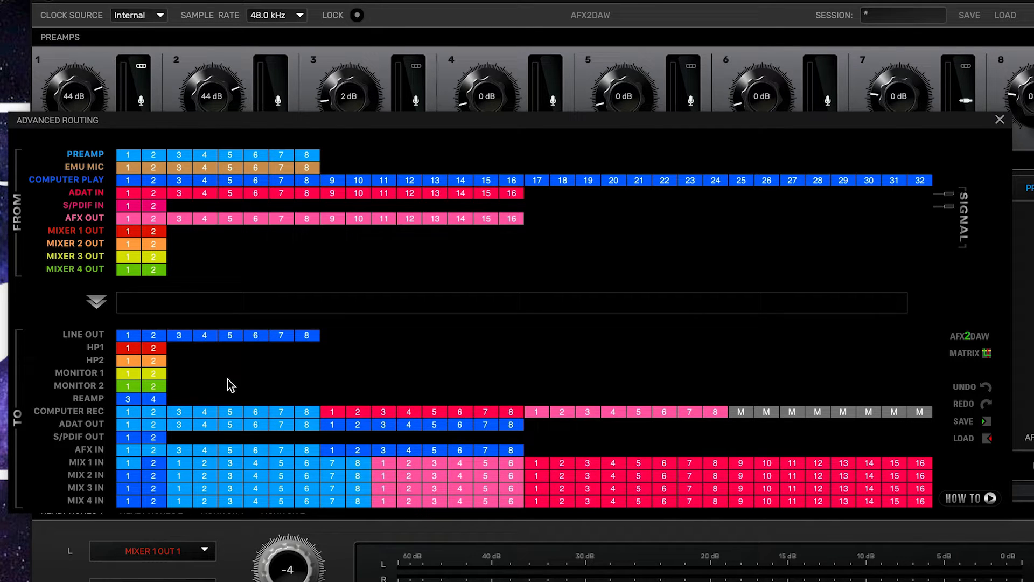
pyautogui.click(128, 155)
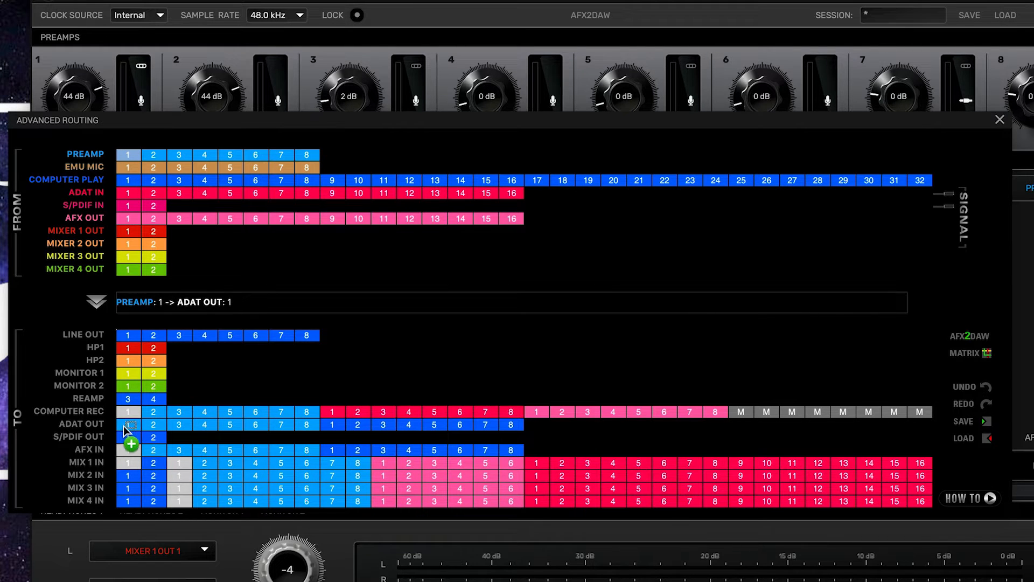
pyautogui.click(128, 219)
pyautogui.moveTo(130, 309); pyautogui.dragTo(132, 413)
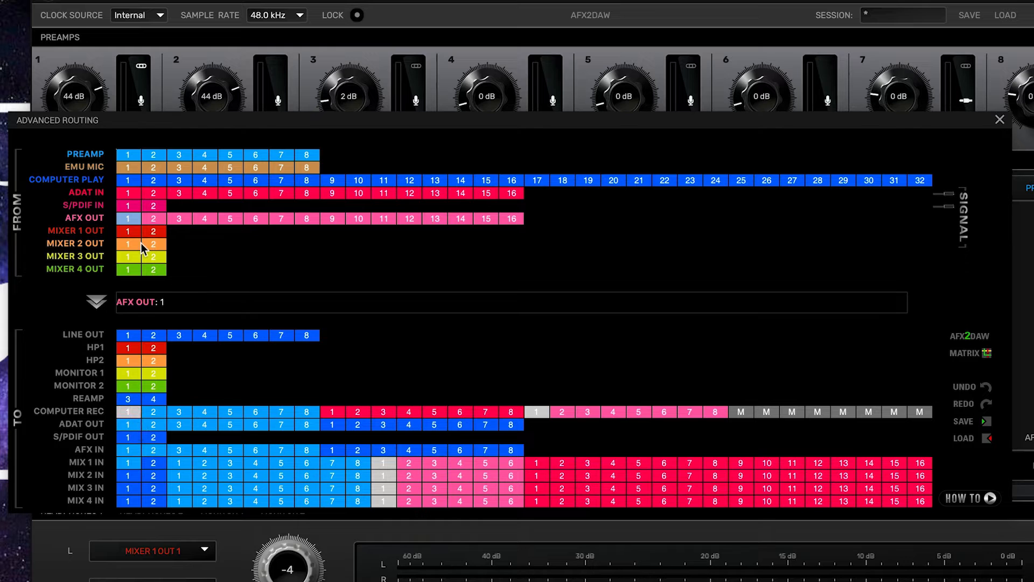
# Try selecting the range of preamps 1 to 8, then select only preamps 2, 4, 5 and 8 as routing sources
pyautogui.click(127, 158)
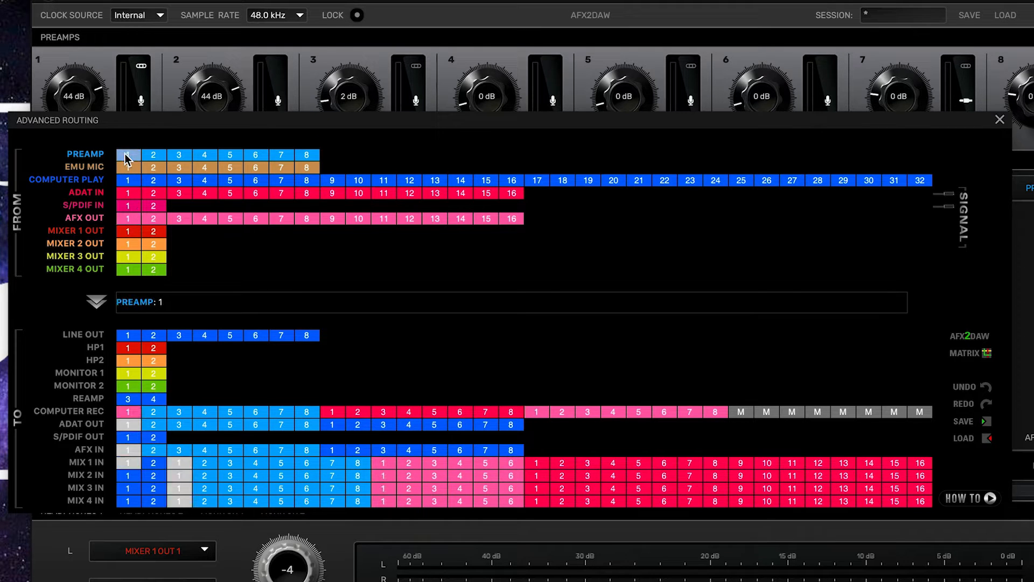
pyautogui.keyDown('shift'); pyautogui.click(309, 157); pyautogui.keyUp('shift')
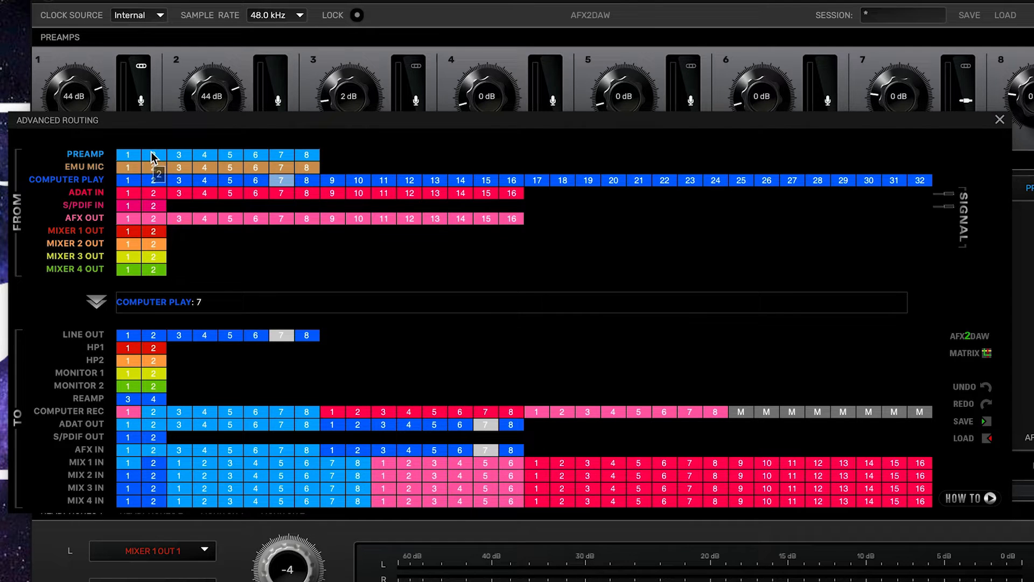
pyautogui.click(153, 157)
pyautogui.keyDown('ctrl'); pyautogui.click(204, 157); pyautogui.keyUp('ctrl')
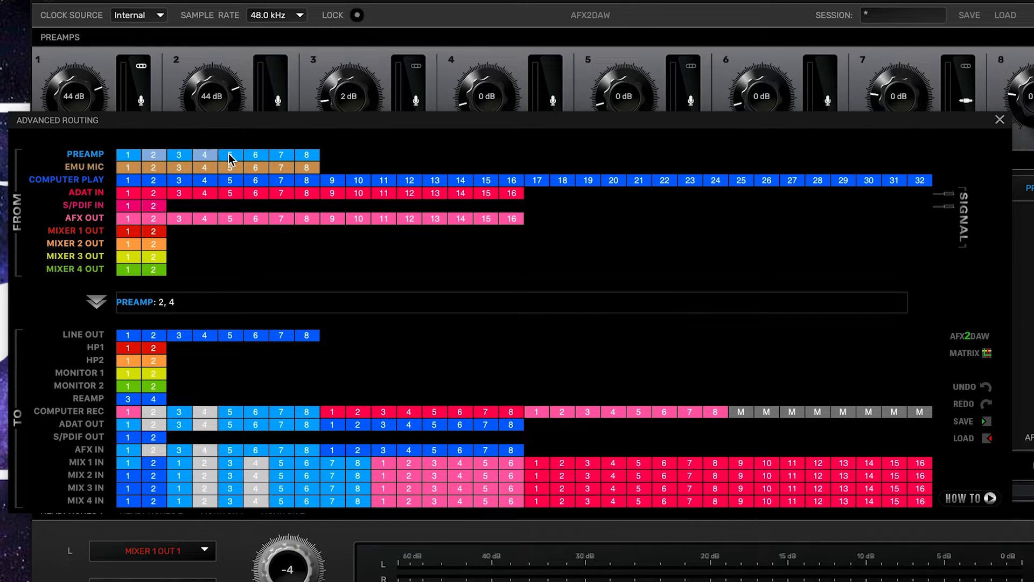
pyautogui.keyDown('ctrl'); pyautogui.click(231, 156); pyautogui.keyUp('ctrl')
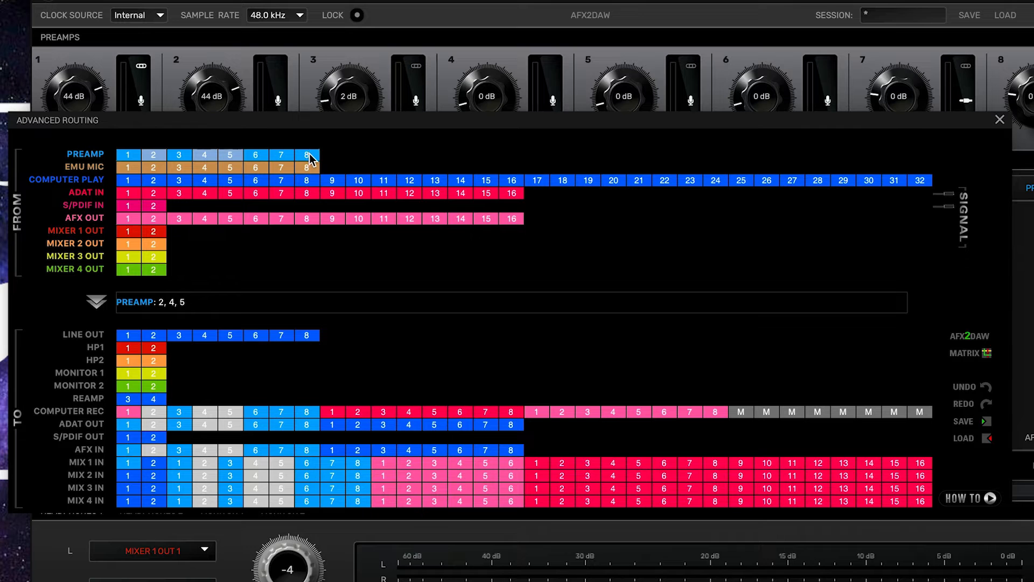
pyautogui.keyDown('ctrl'); pyautogui.click(308, 156); pyautogui.keyUp('ctrl')
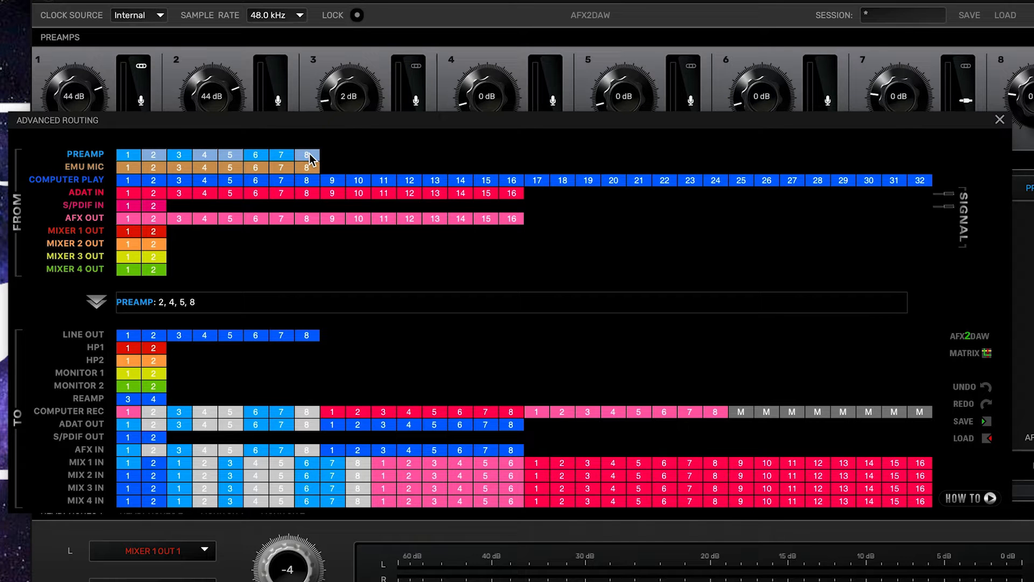
# View the routing matrix, then open the routing session save options and cancel them
pyautogui.click(987, 354)
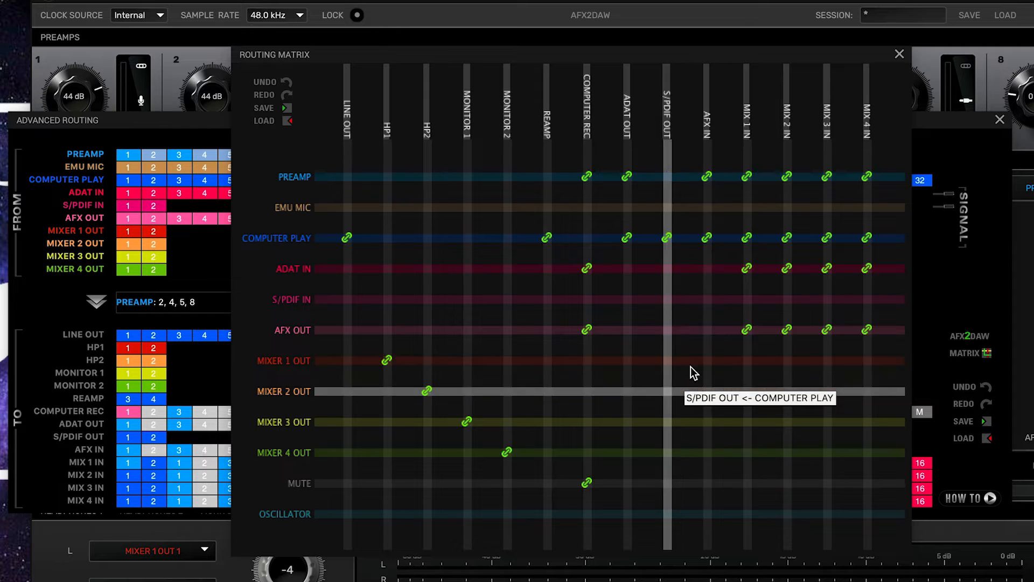
pyautogui.click(899, 54)
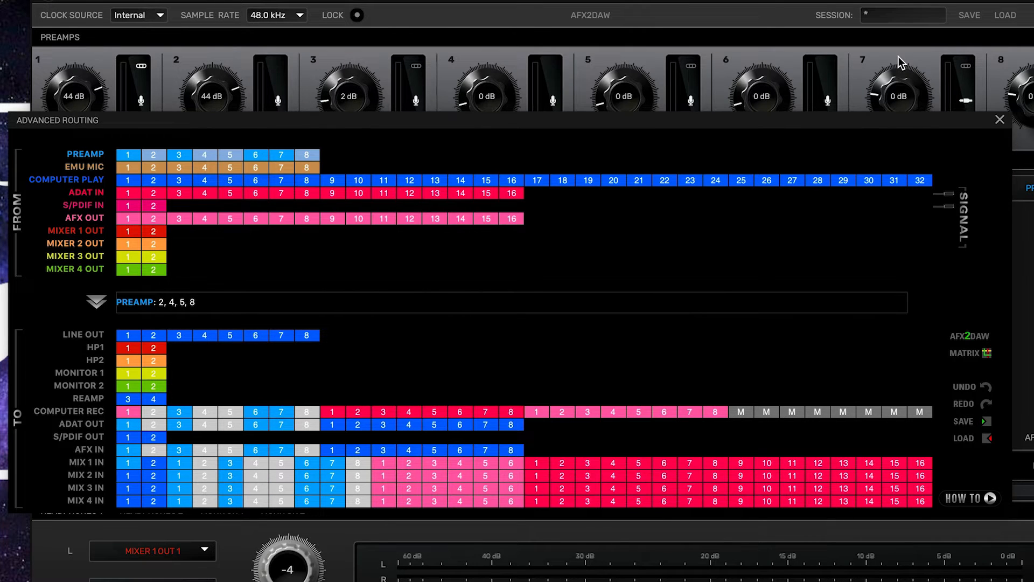
pyautogui.click(967, 422)
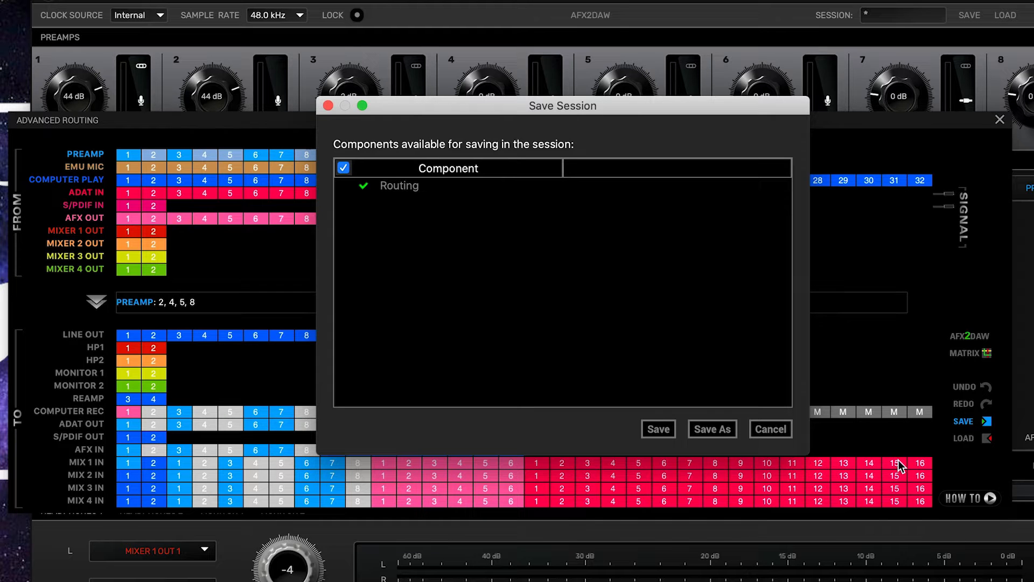
pyautogui.click(770, 429)
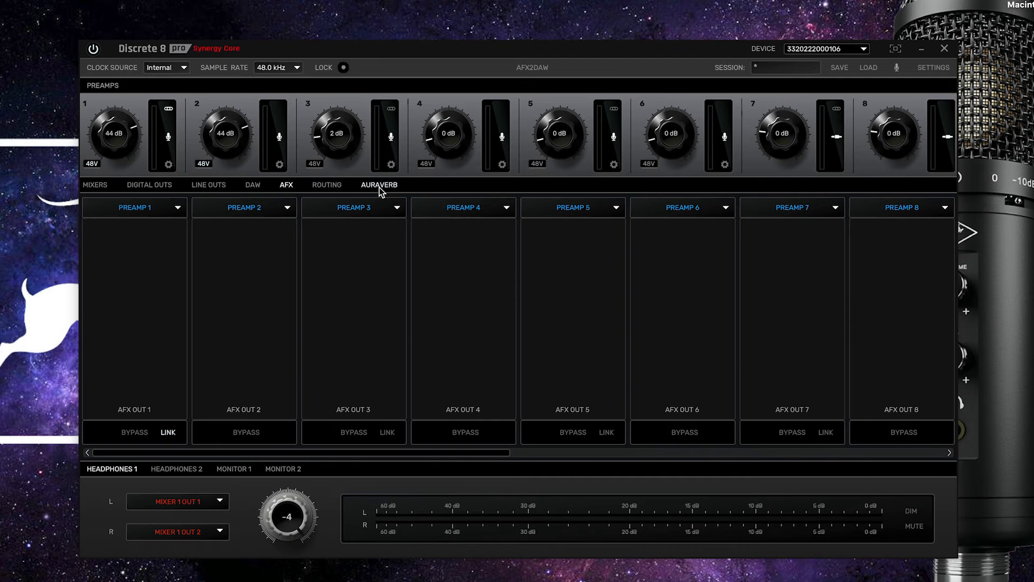
# Open AuraVerb for Mixer 1 and set Color to 77, Predelay to 44 and Late Ref Delay to 45
pyautogui.click(379, 185)
pyautogui.moveTo(37, 279); pyautogui.dragTo(43, 312)
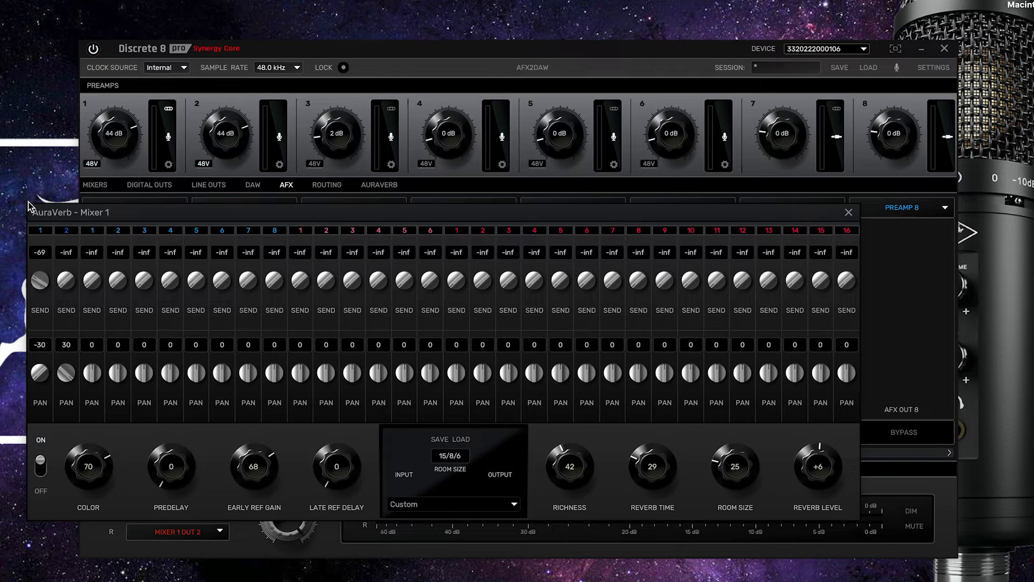
pyautogui.moveTo(92, 475); pyautogui.dragTo(93, 455)
pyautogui.moveTo(179, 478); pyautogui.dragTo(151, 340)
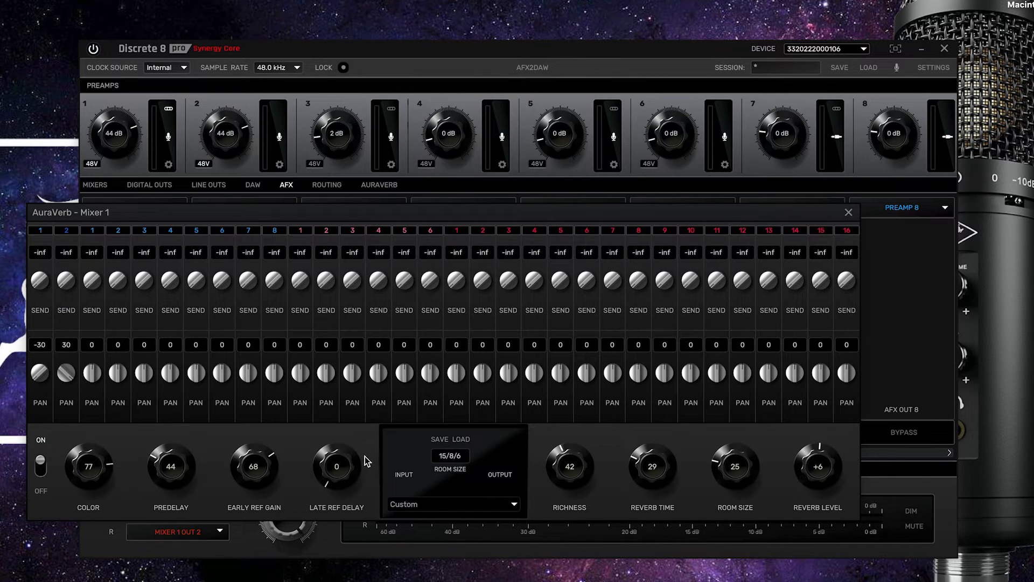
pyautogui.moveTo(342, 471); pyautogui.dragTo(317, 330)
# Set the reverb's Richness to 96, Reverb Time to 73, Room Size to 40 and Reverb Level to +9, and close AuraVerb
pyautogui.moveTo(573, 473); pyautogui.dragTo(579, 345)
pyautogui.moveTo(648, 455); pyautogui.dragTo(642, 325)
pyautogui.moveTo(737, 472); pyautogui.dragTo(741, 425)
pyautogui.moveTo(819, 482); pyautogui.dragTo(808, 418)
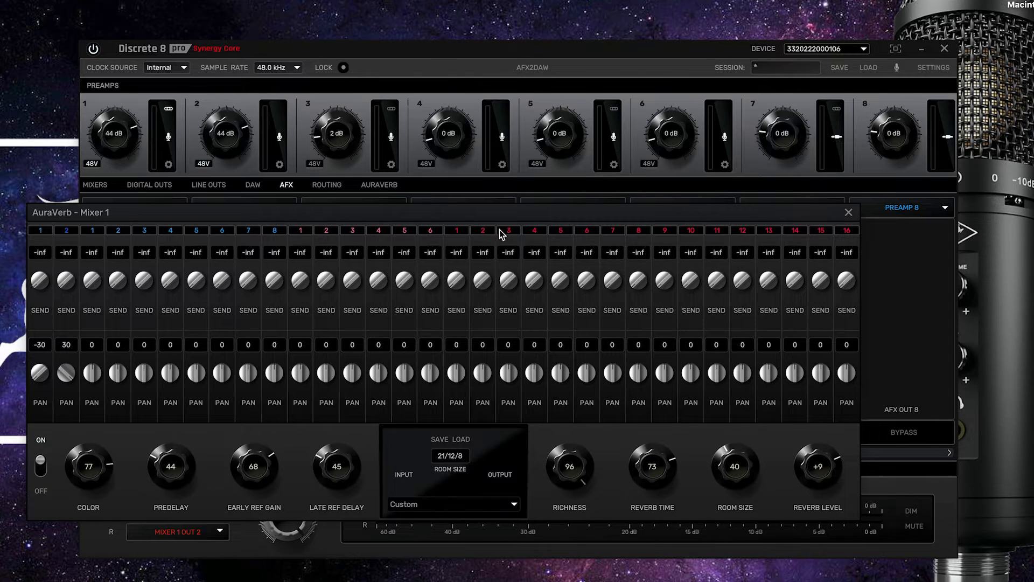
pyautogui.click(849, 213)
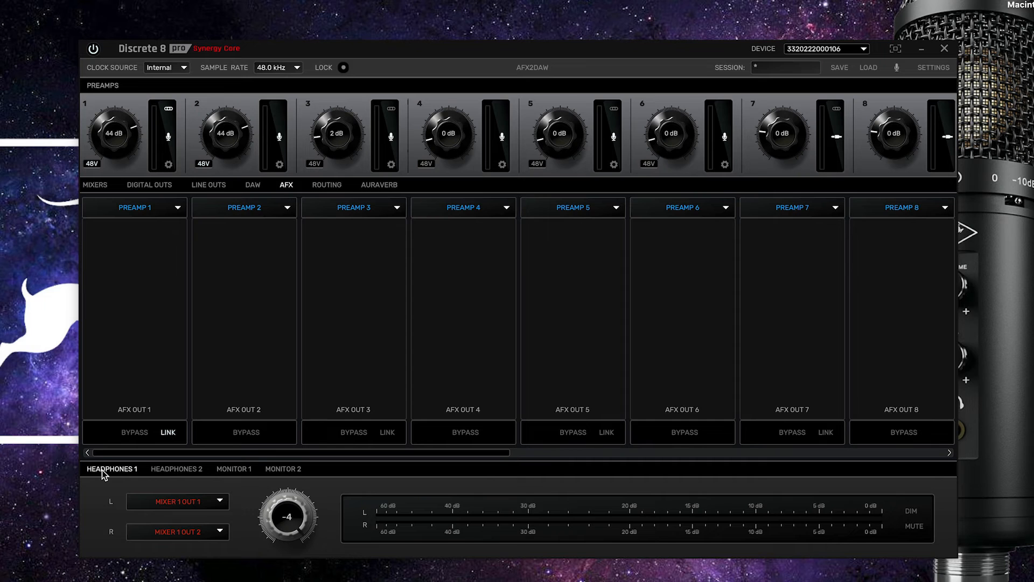
# View the output sections for Headphones 2, Monitor 1 and Monitor 2
pyautogui.click(175, 470)
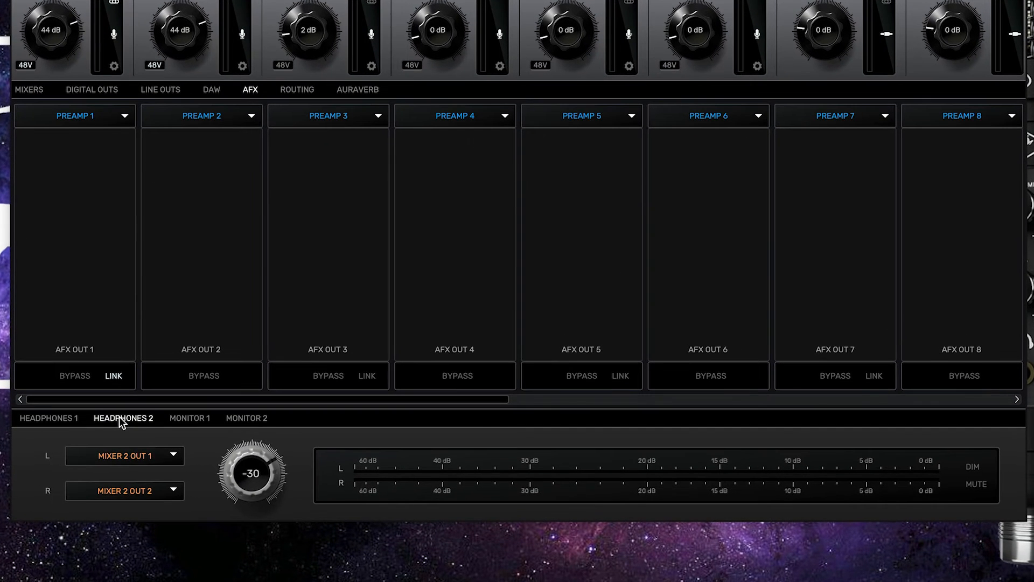
pyautogui.click(189, 421)
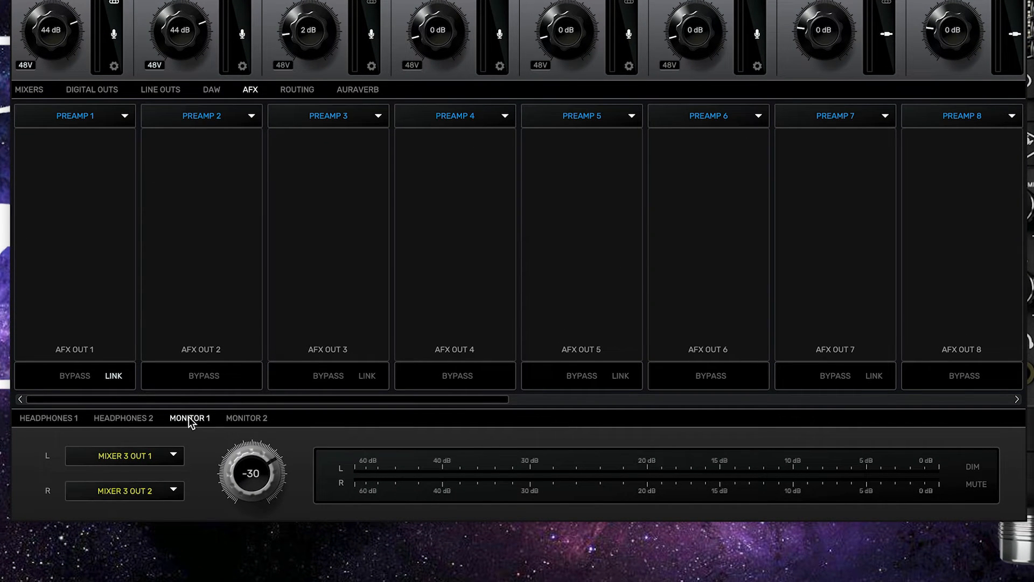
pyautogui.click(242, 418)
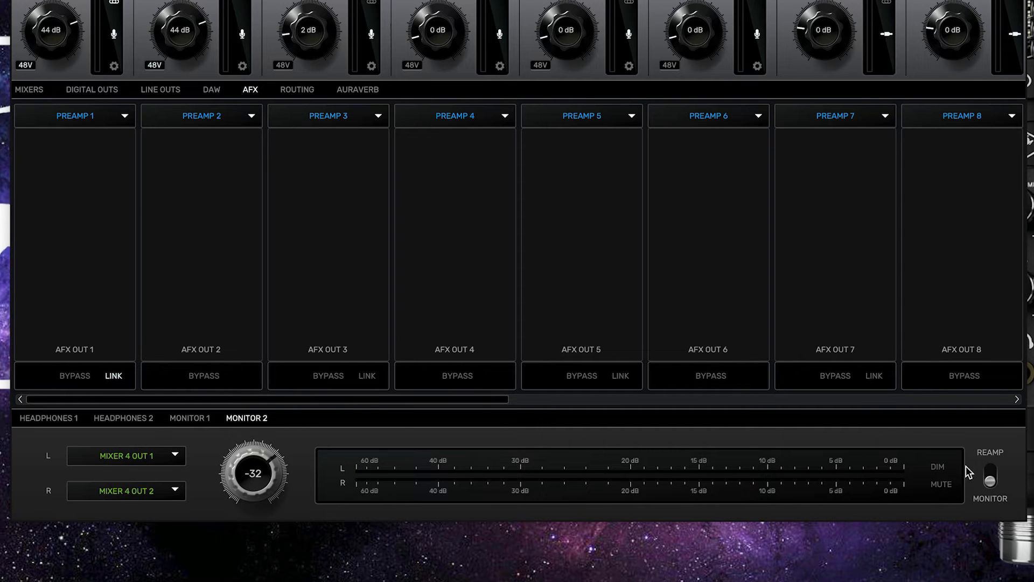
# Switch the Monitor 2 output between Reamp and Monitor mode, ending on Monitor
pyautogui.click(990, 476)
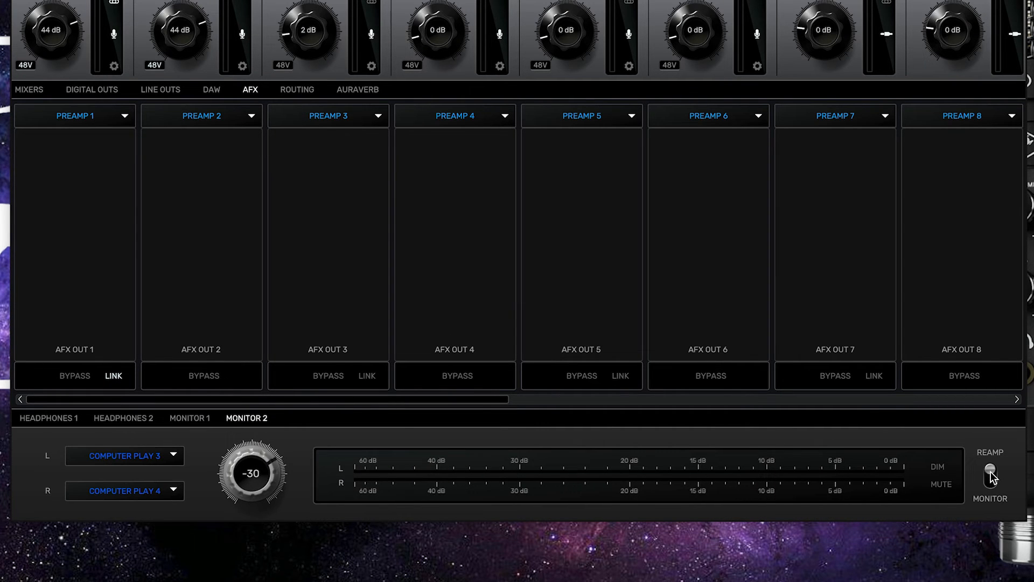
pyautogui.click(991, 476)
pyautogui.click(991, 476)
pyautogui.click(991, 476)
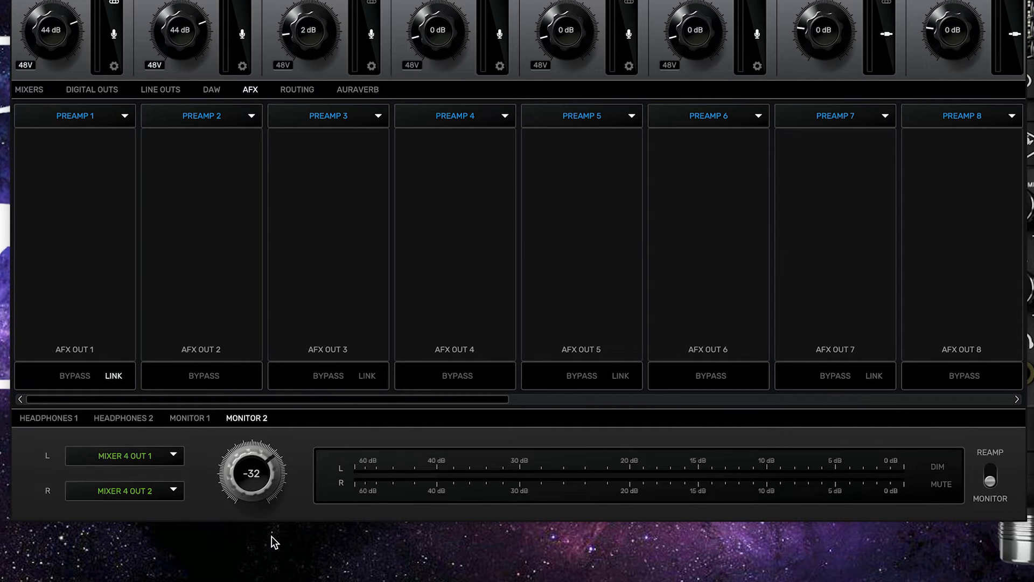
pyautogui.scroll(7, 247, 448)
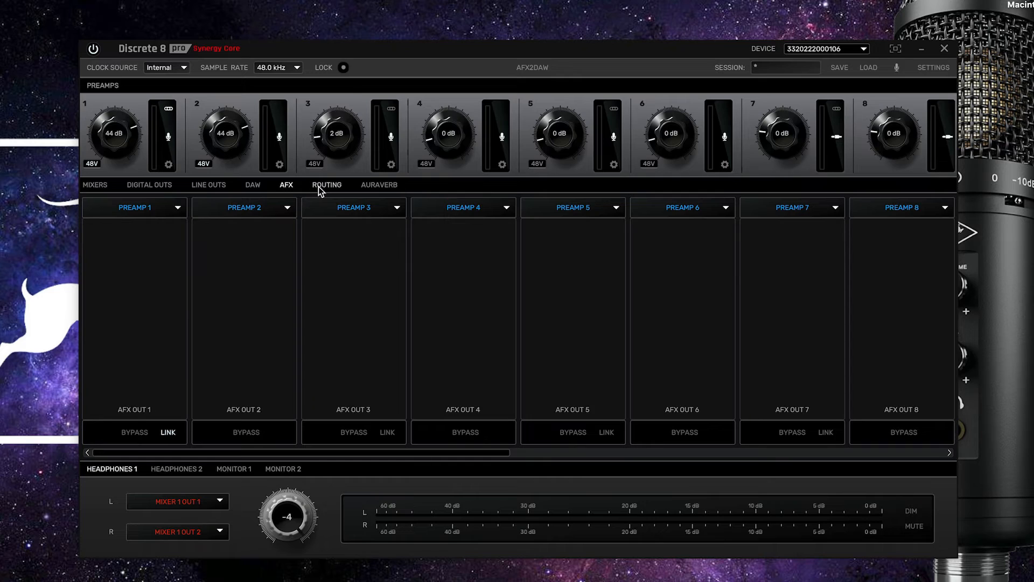
# In the advanced routing window, route PREAMP 1 to 8 to COMPUTER REC channels 1 to 8
pyautogui.click(320, 184)
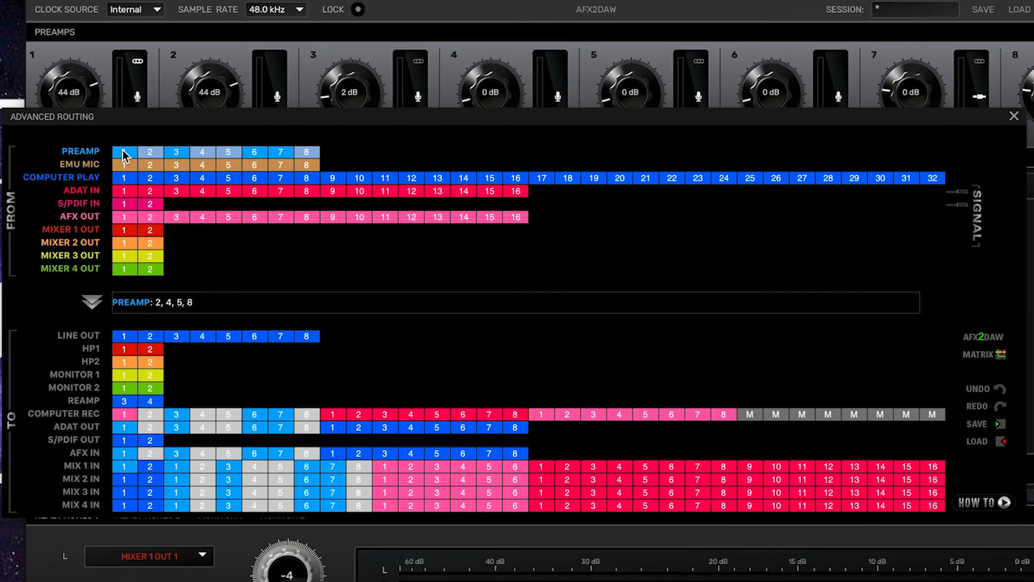
pyautogui.click(123, 154)
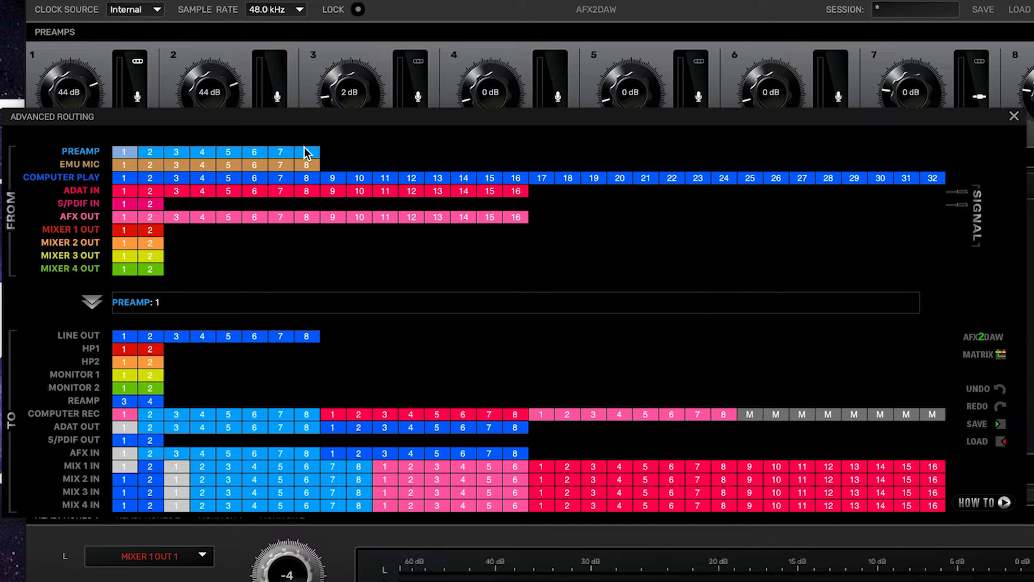
pyautogui.keyDown('shift'); pyautogui.click(306, 152); pyautogui.keyUp('shift')
pyautogui.moveTo(120, 159); pyautogui.dragTo(120, 411)
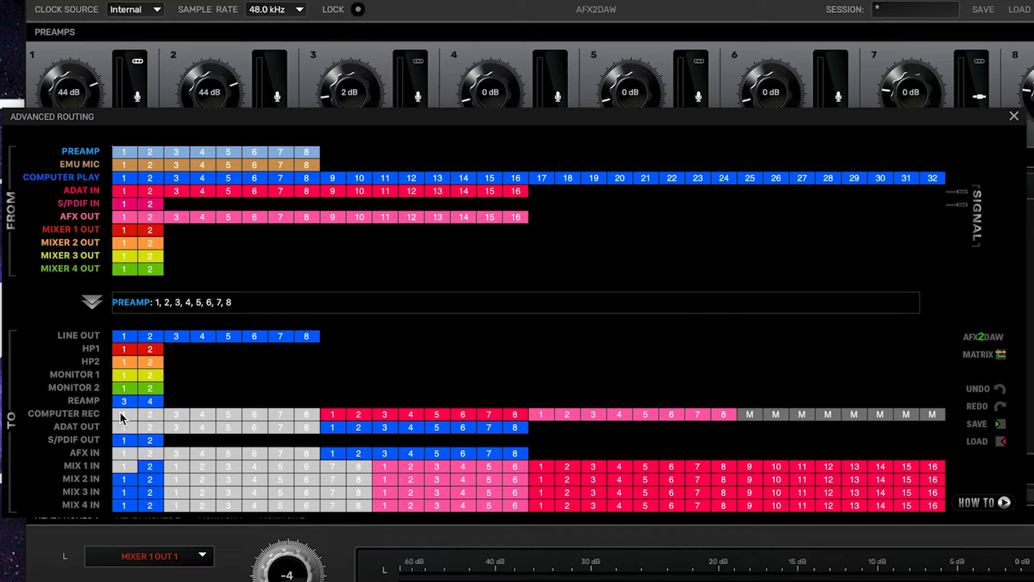
# Route EMU MIC 1 to 8 to COMPUTER REC channels 9 to 16
pyautogui.click(119, 163)
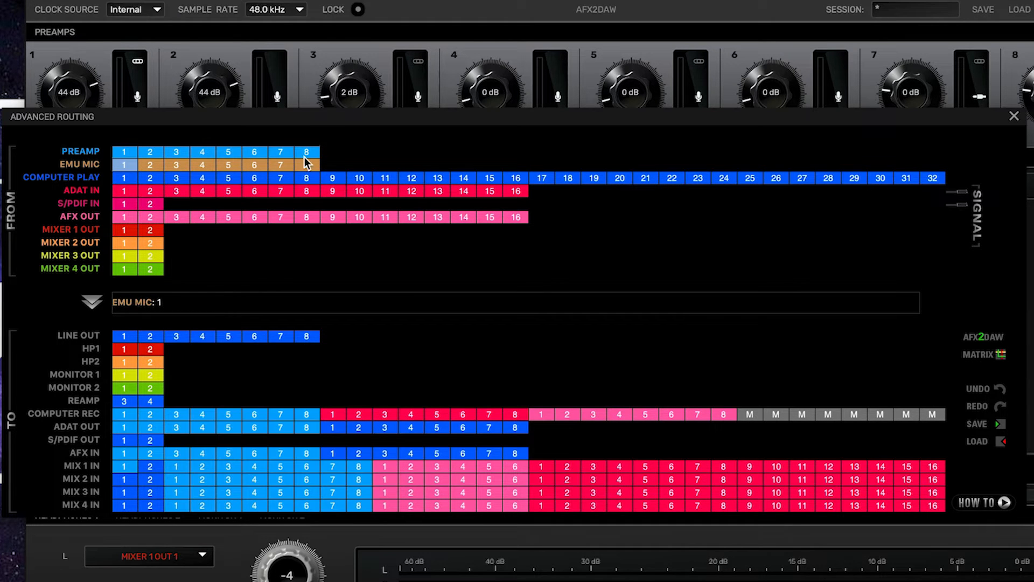
pyautogui.keyDown('shift'); pyautogui.click(308, 164); pyautogui.keyUp('shift')
pyautogui.moveTo(288, 160); pyautogui.dragTo(331, 411)
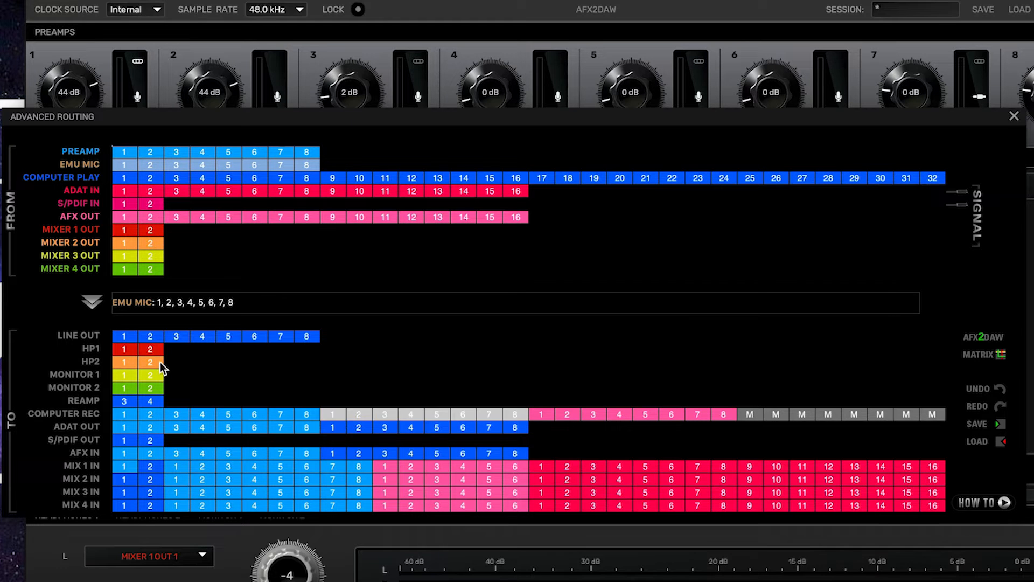
# Route ADAT IN 1 to 16 to COMPUTER REC channels 17 to 32
pyautogui.click(122, 189)
pyautogui.keyDown('shift'); pyautogui.click(517, 193); pyautogui.keyUp('shift')
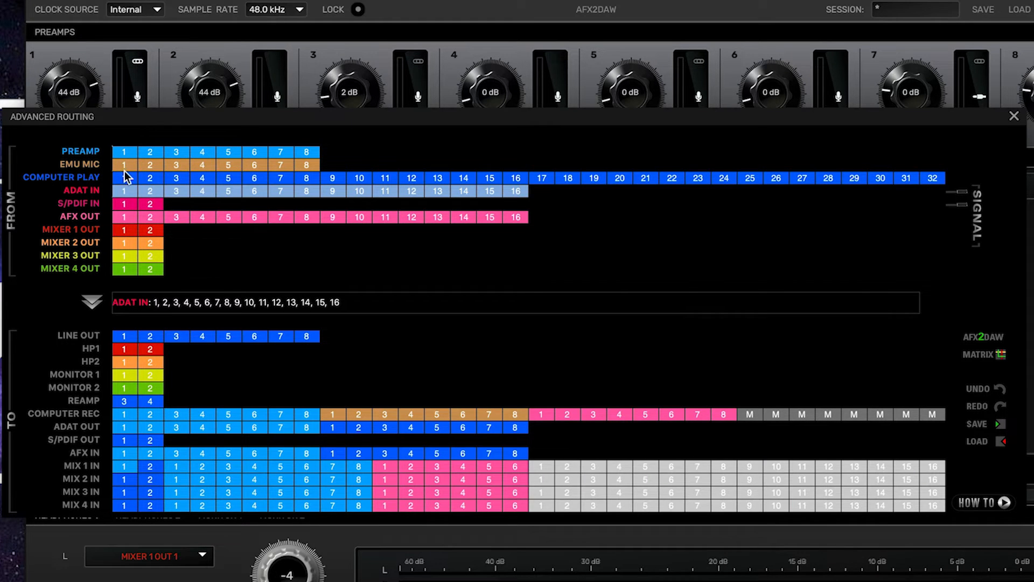
pyautogui.moveTo(125, 194); pyautogui.dragTo(542, 420)
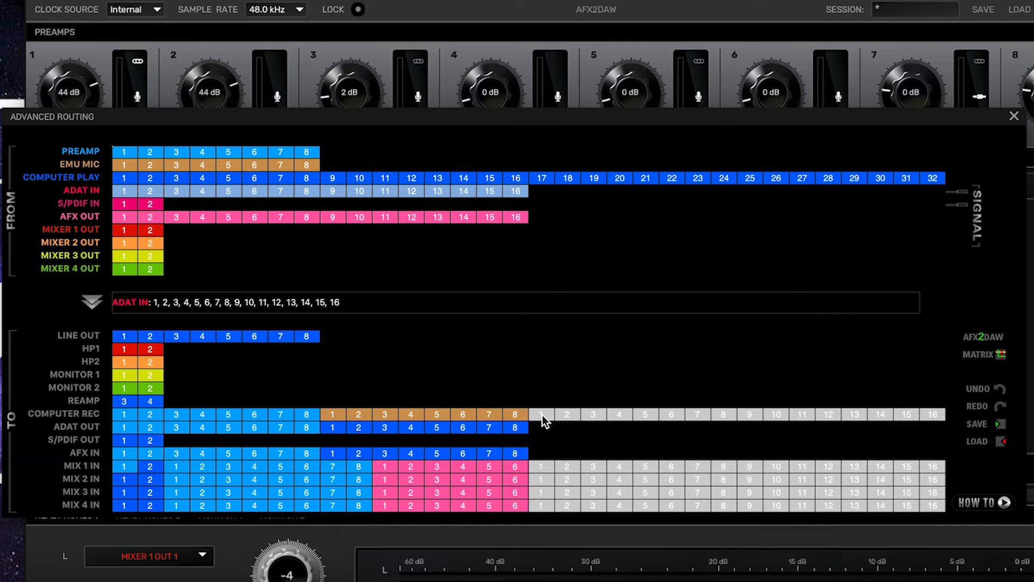
# Route COMPUTER PLAY 1 and 2 to both MONITOR 1 and HP1
pyautogui.click(127, 179)
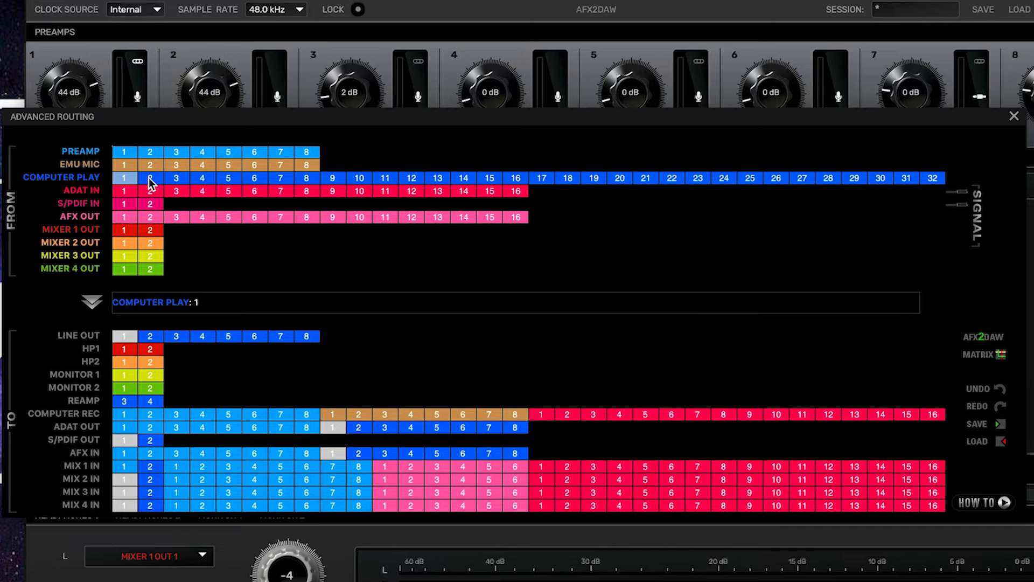
pyautogui.keyDown('shift'); pyautogui.click(152, 184); pyautogui.keyUp('shift')
pyautogui.moveTo(127, 177); pyautogui.dragTo(121, 375)
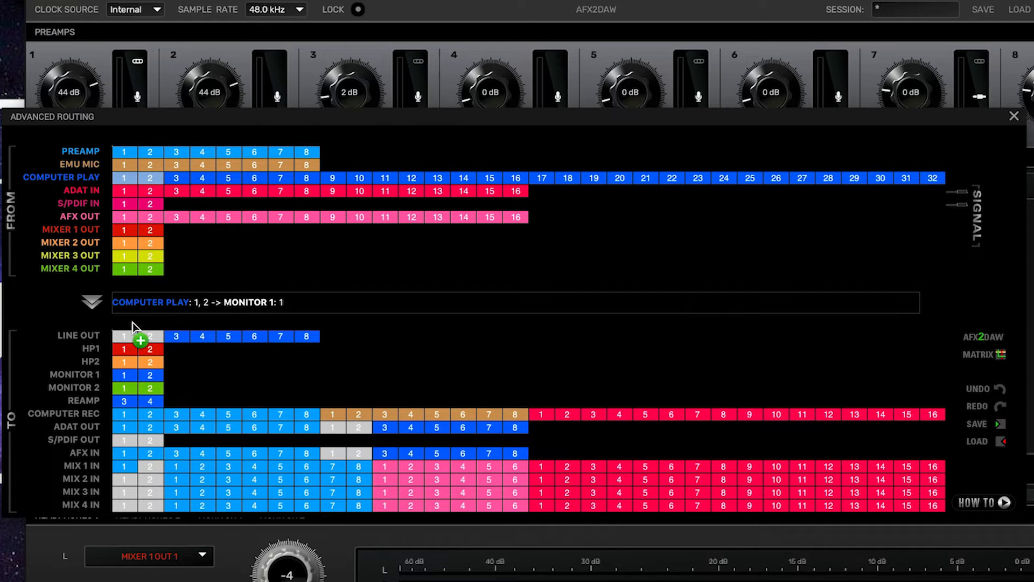
pyautogui.moveTo(127, 188); pyautogui.dragTo(391, 349)
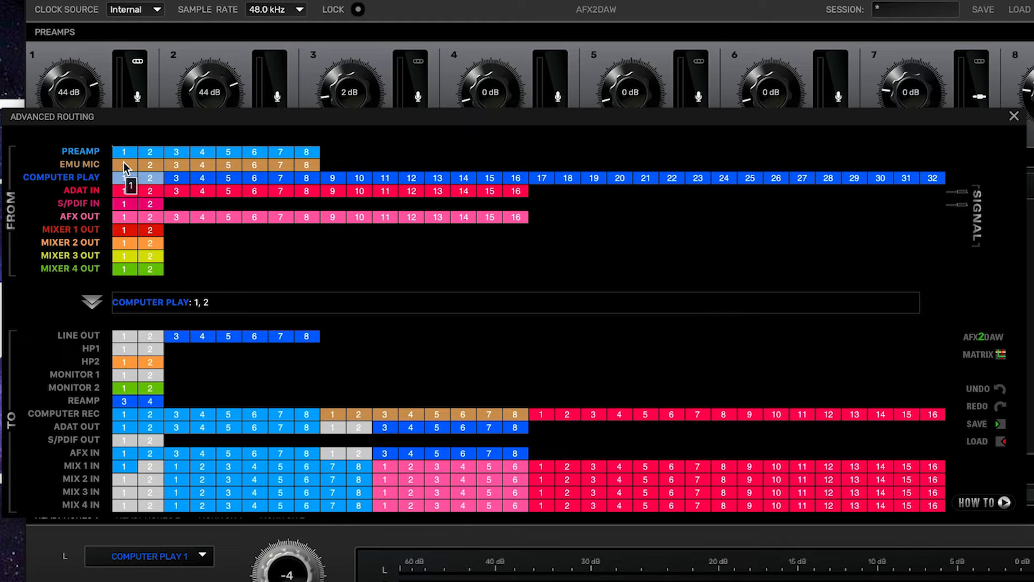
# Route EMU MIC 1 to 8 to AFX IN channels 1 to 8
pyautogui.keyDown('shift'); pyautogui.click(310, 165); pyautogui.keyUp('shift')
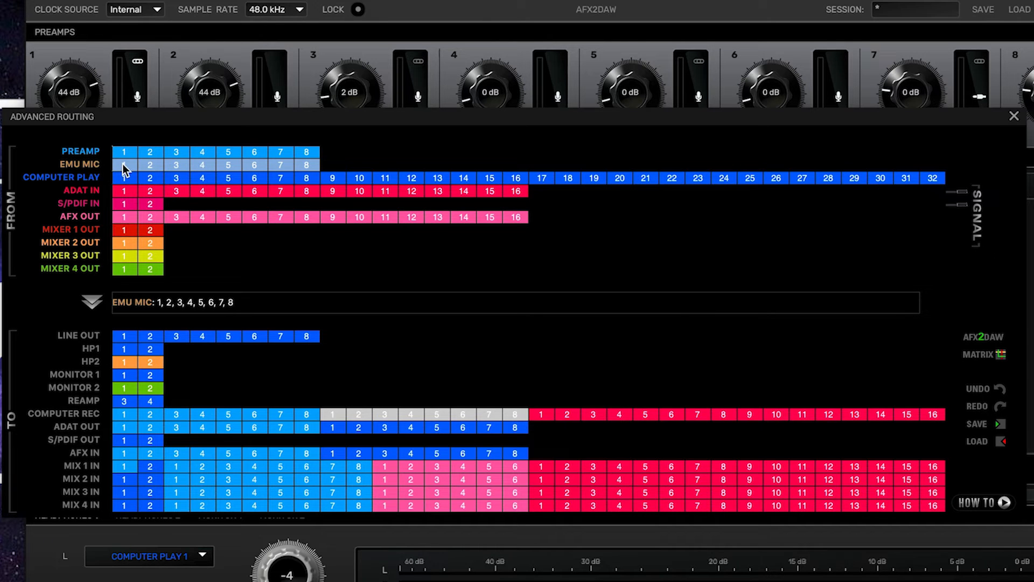
pyautogui.moveTo(122, 165); pyautogui.dragTo(419, 403)
pyautogui.moveTo(123, 167); pyautogui.dragTo(127, 458)
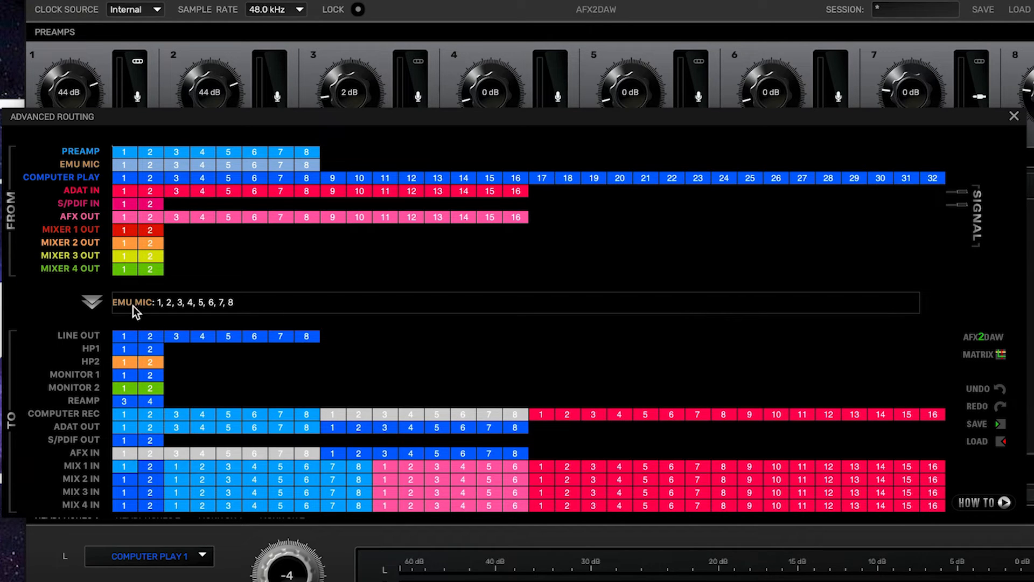
# Route AFX OUT 1 to 8 to COMPUTER REC channels 17 to 24, and clear the source selection
pyautogui.click(124, 216)
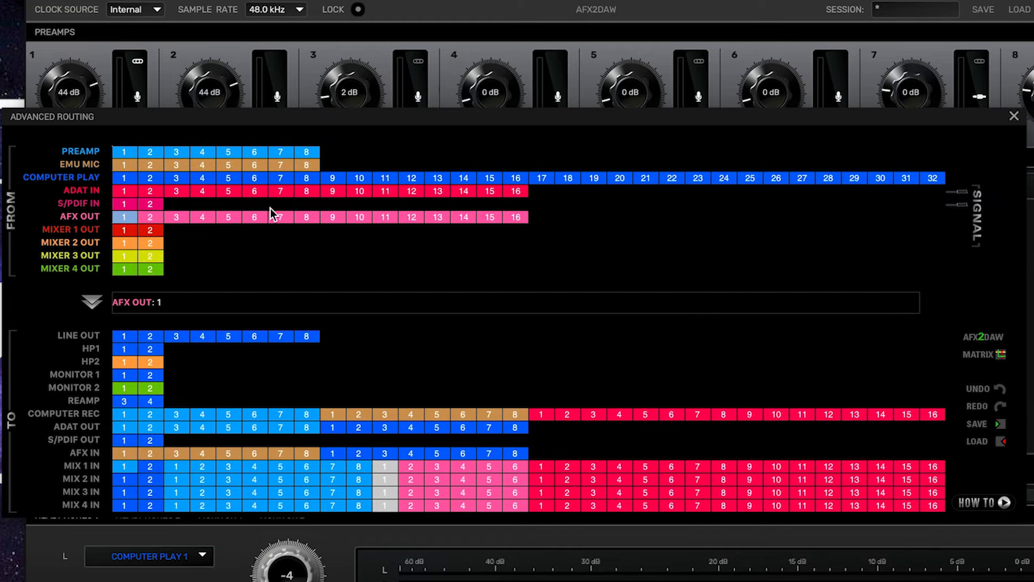
pyautogui.keyDown('shift'); pyautogui.click(308, 215); pyautogui.keyUp('shift')
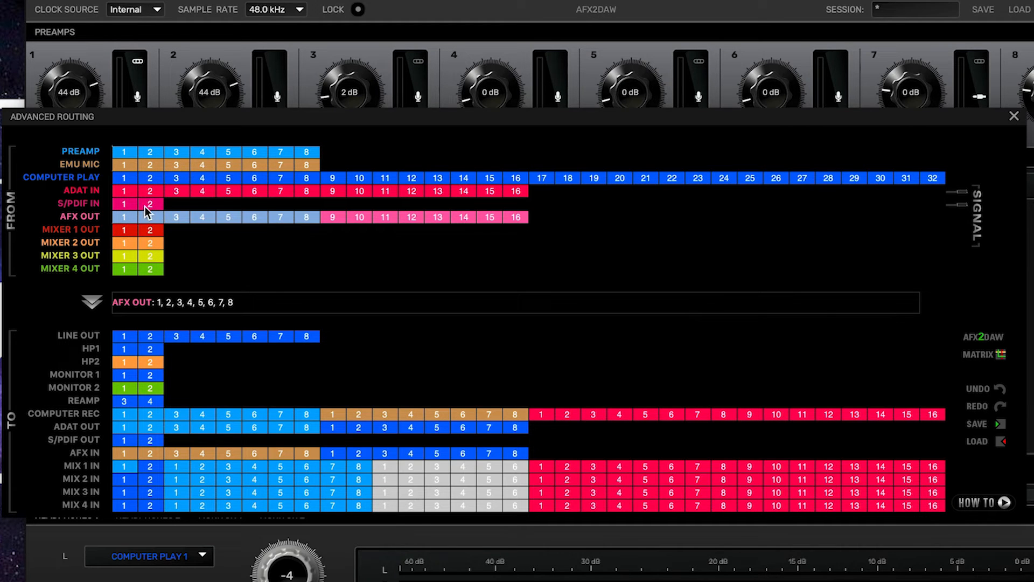
pyautogui.moveTo(123, 214); pyautogui.dragTo(541, 417)
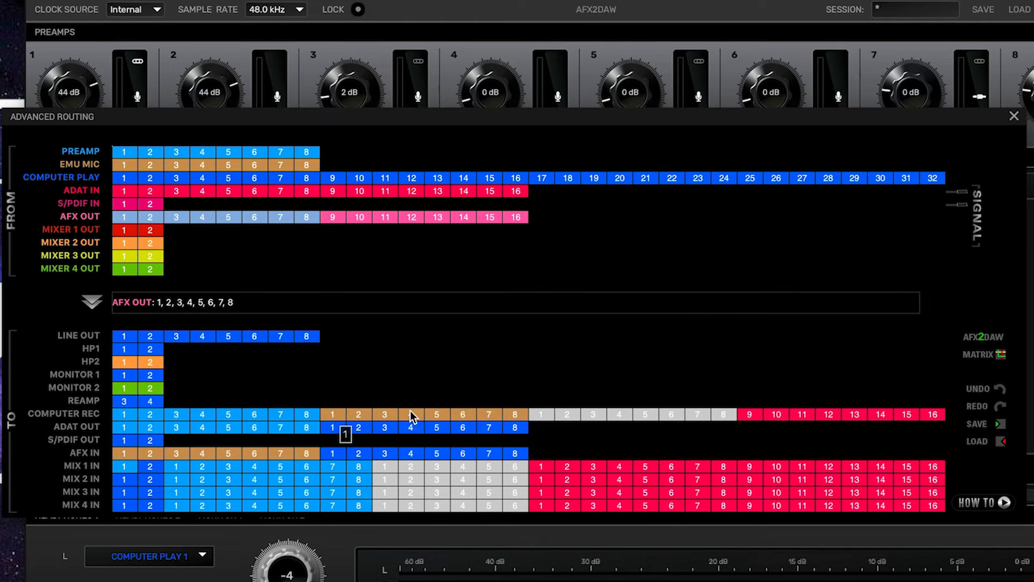
pyautogui.click(447, 257)
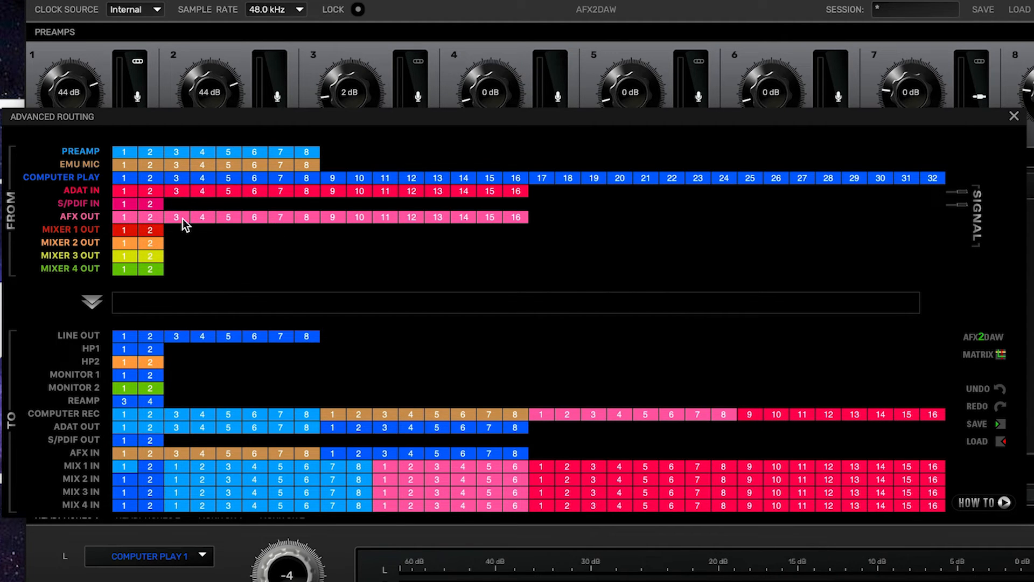
# Route PREAMP 1 to 8 to MIX 1 IN channels 1 to 8
pyautogui.click(125, 156)
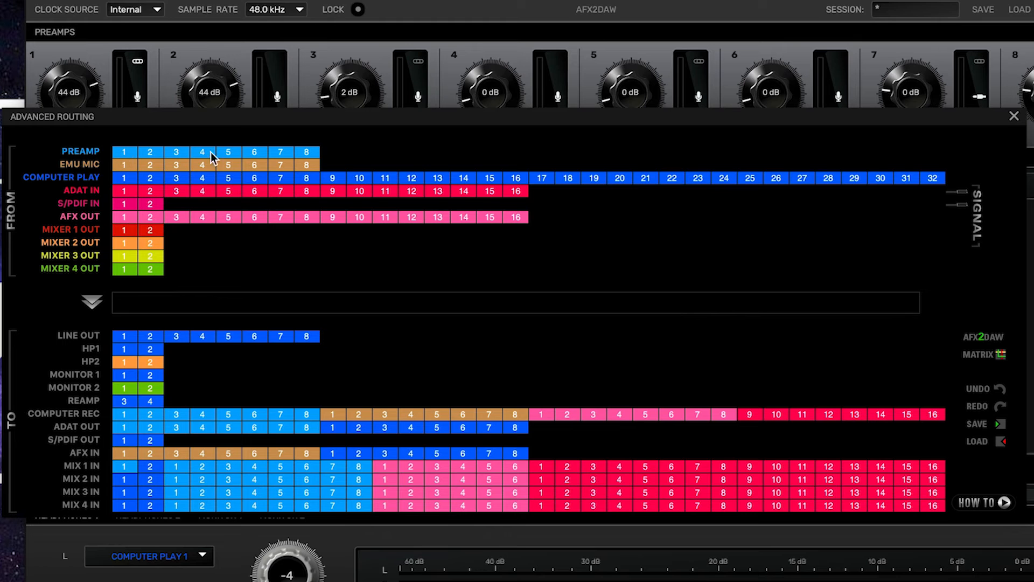
pyautogui.keyDown('shift'); pyautogui.click(310, 151); pyautogui.keyUp('shift')
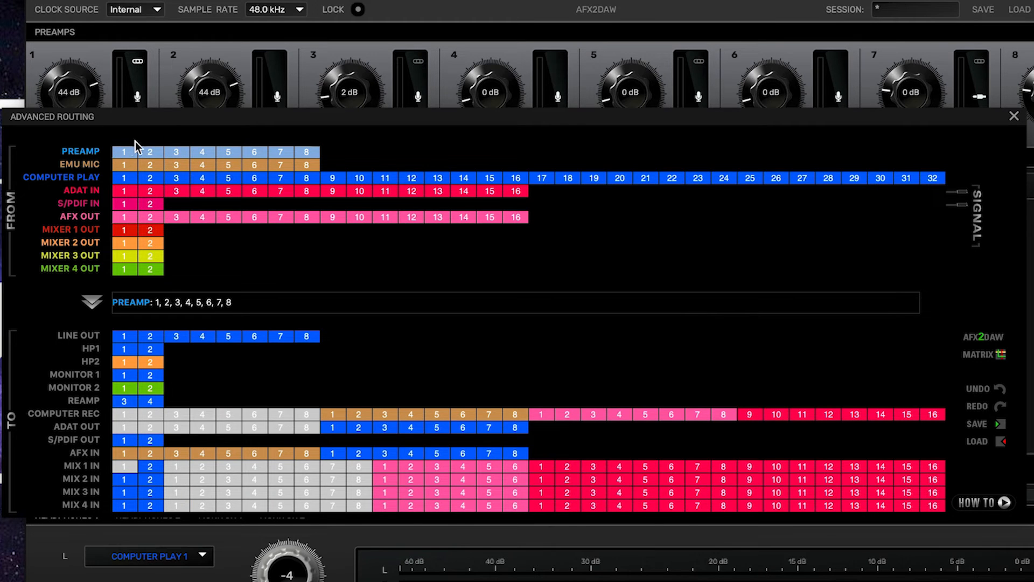
pyautogui.moveTo(128, 270); pyautogui.dragTo(127, 232)
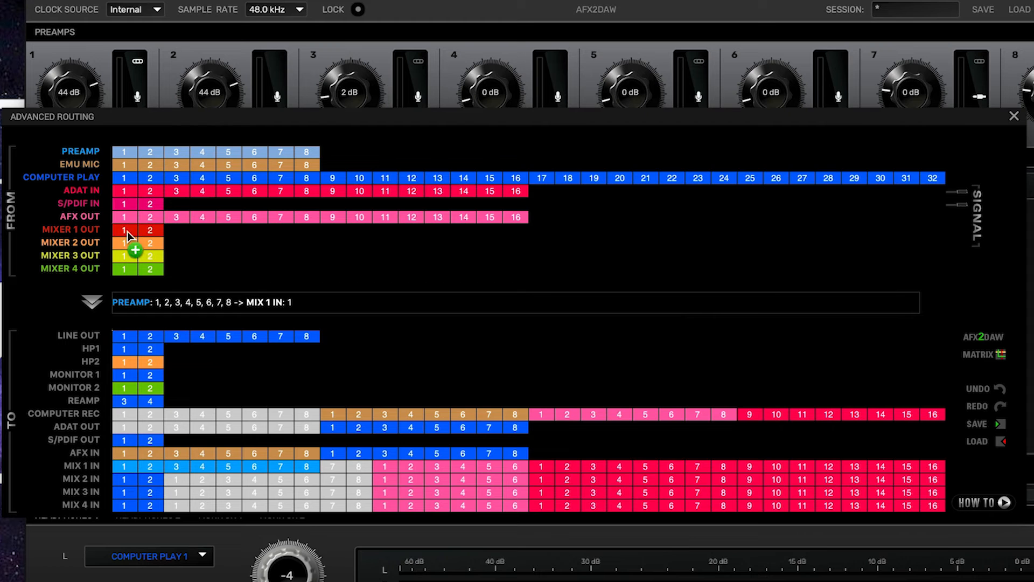
# Route COMPUTER PLAY 1 to 8 to MIX 1 IN channels 9 to 16
pyautogui.click(124, 180)
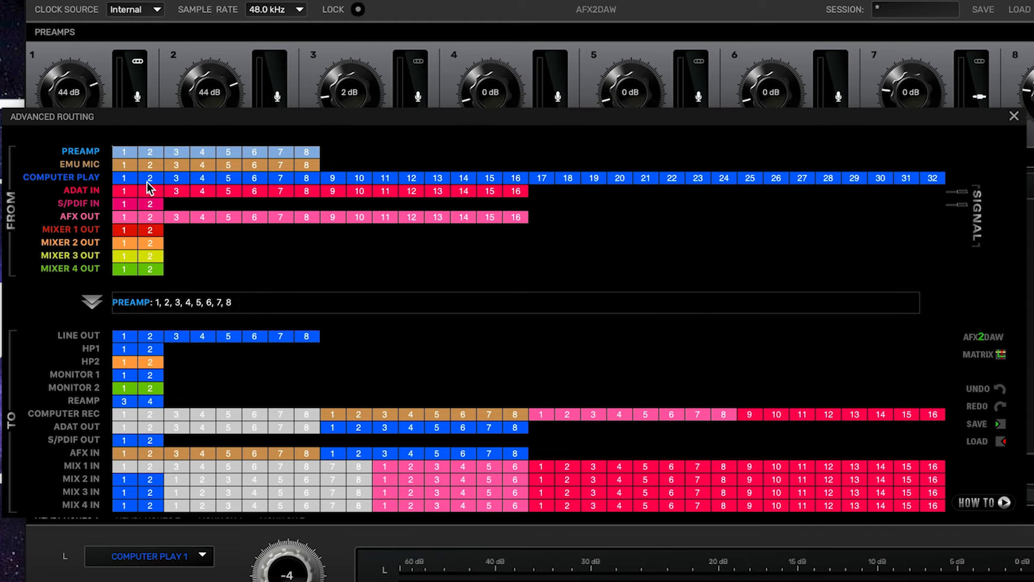
pyautogui.keyDown('shift'); pyautogui.click(306, 184); pyautogui.keyUp('shift')
pyautogui.moveTo(318, 408); pyautogui.dragTo(334, 467)
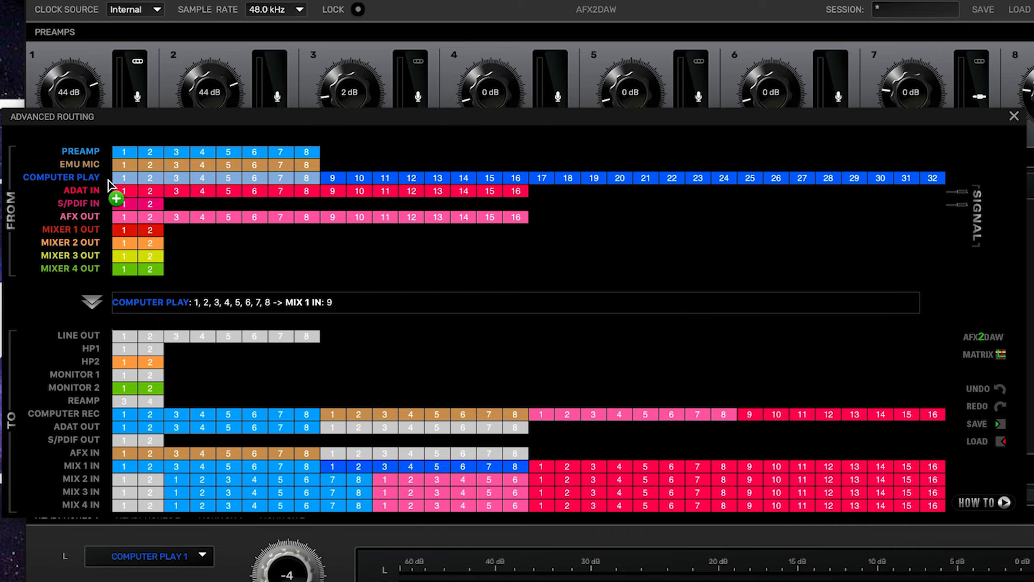
# Route MIXER 1 OUT 1 and 2 to HP2, close the routing window and show the Headphones 2 output
pyautogui.click(123, 231)
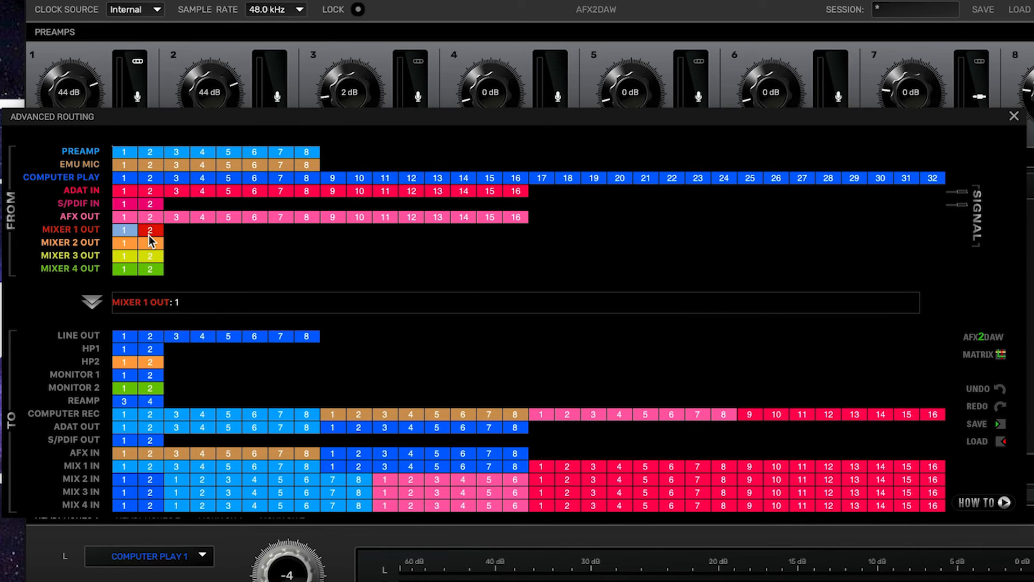
pyautogui.click(141, 232)
pyautogui.moveTo(128, 232); pyautogui.dragTo(124, 364)
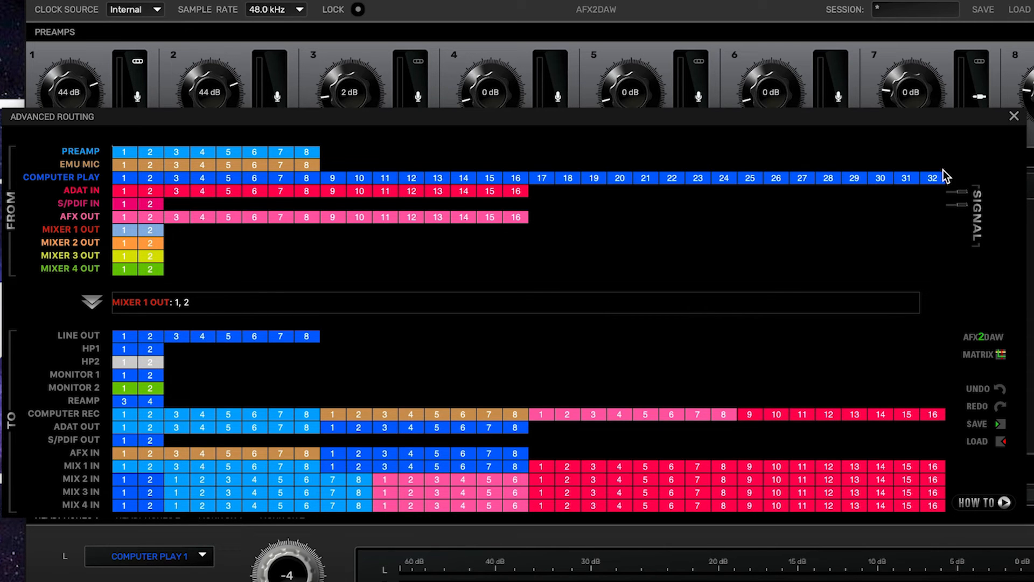
pyautogui.click(1011, 119)
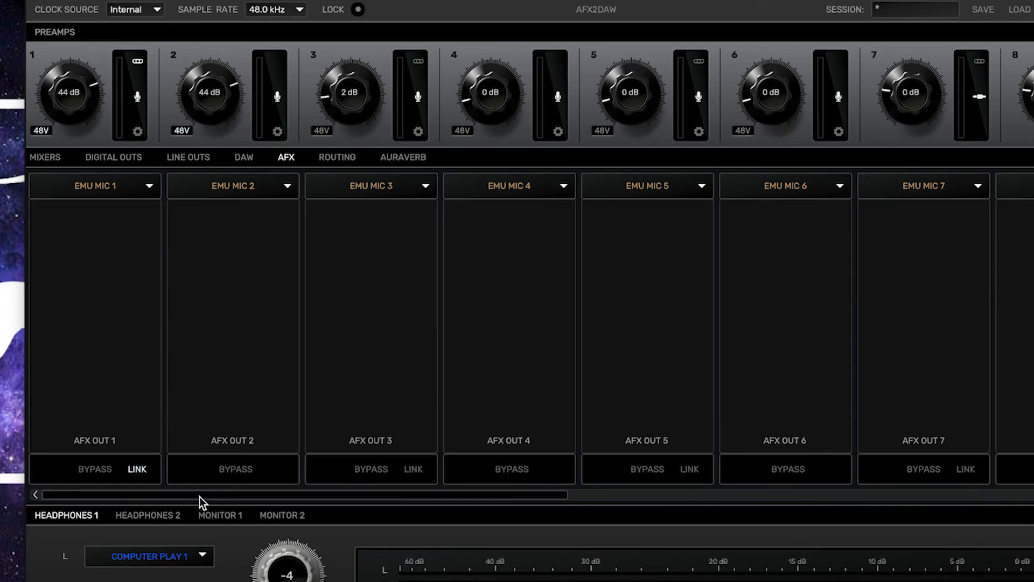
pyautogui.click(156, 516)
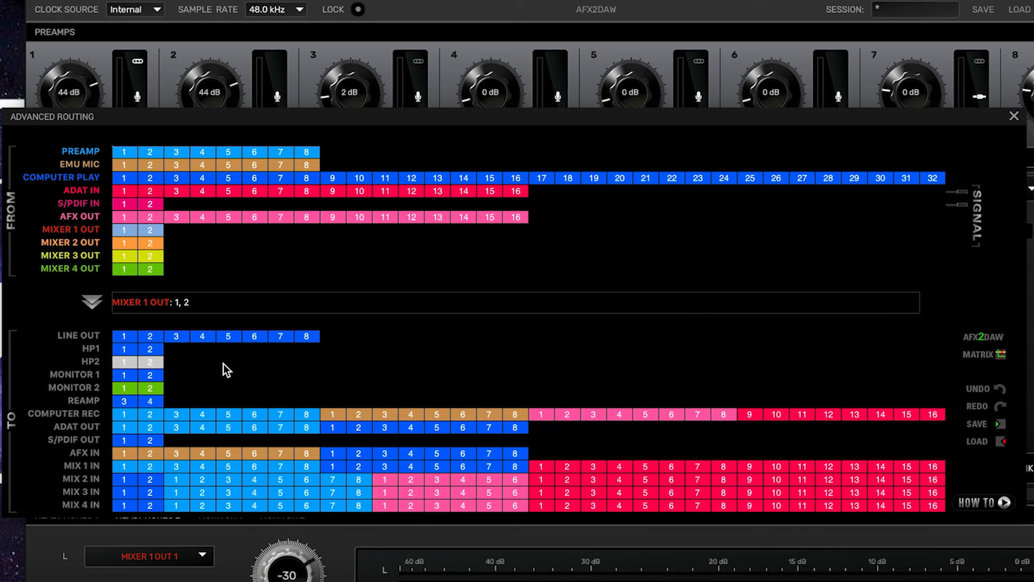
# Route AFX OUT 1 to 8 to MIX 1 IN channels 1 to 8
pyautogui.click(117, 217)
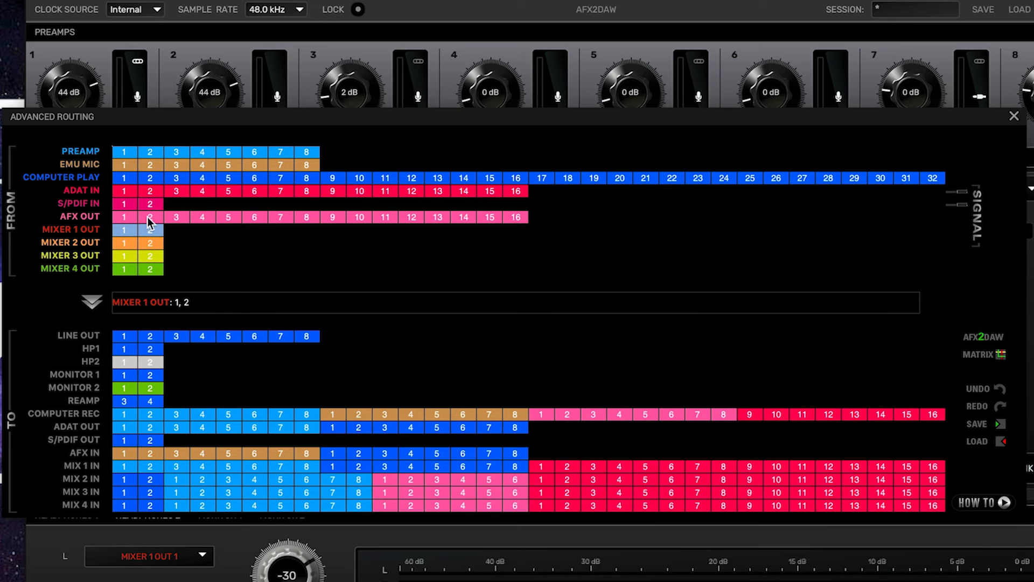
pyautogui.keyDown('shift'); pyautogui.click(305, 215); pyautogui.keyUp('shift')
pyautogui.moveTo(123, 217); pyautogui.dragTo(128, 474)
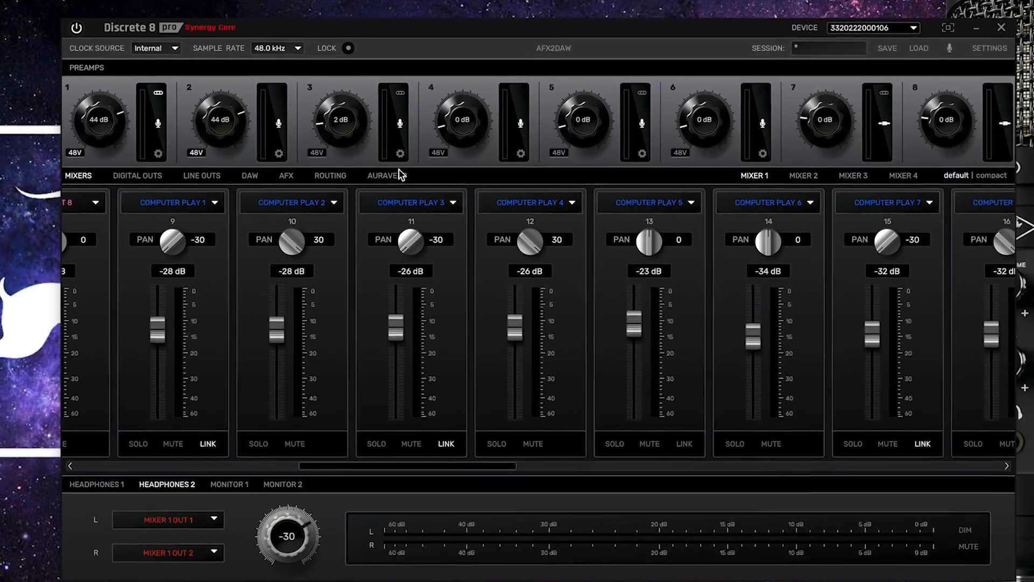
# Open AuraVerb for Mixer 1 and raise the reverb send on channel 1
pyautogui.click(379, 185)
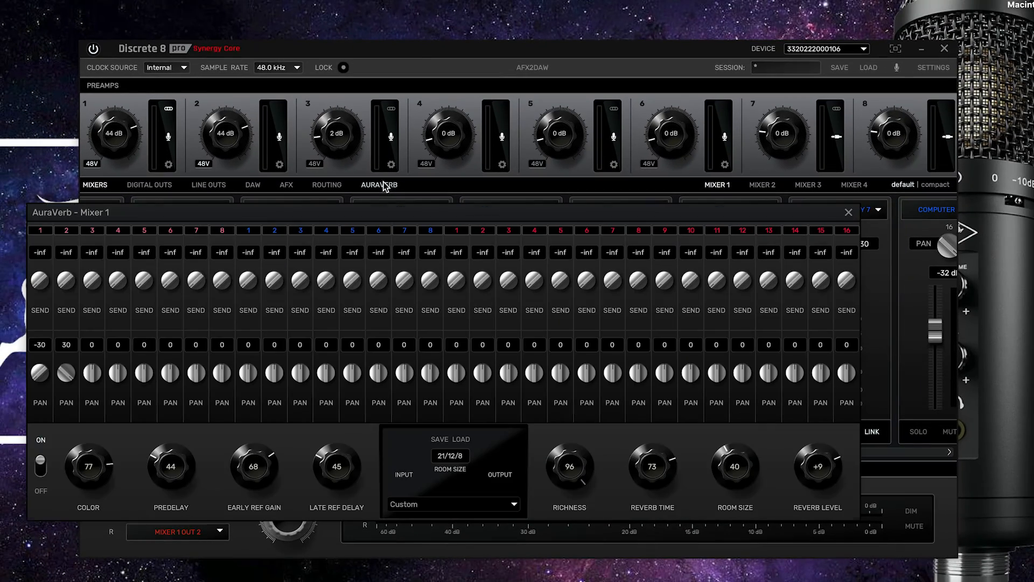
pyautogui.moveTo(46, 283); pyautogui.dragTo(46, 270)
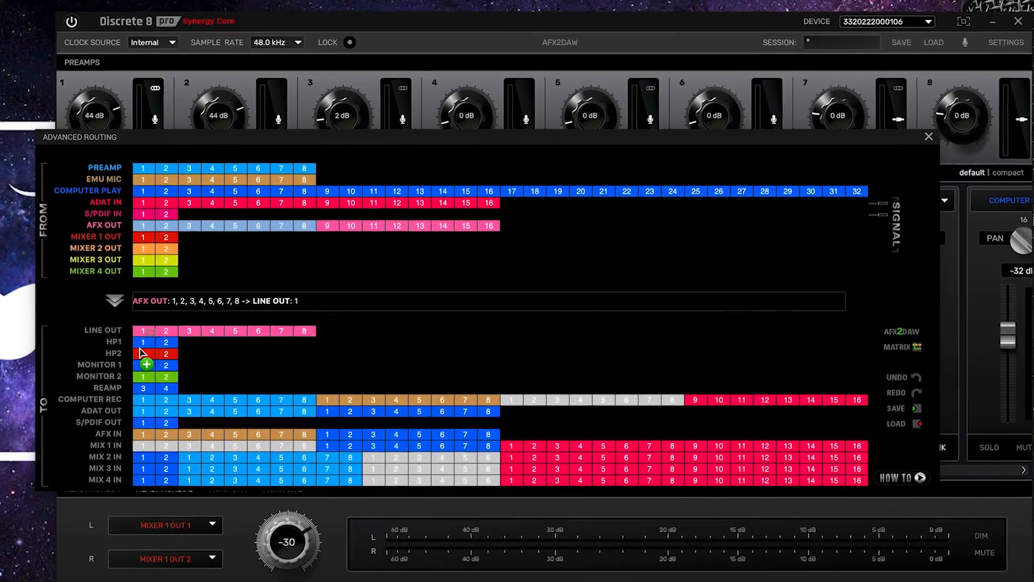
# Route AFX OUT 1 to 8 to MIX 2 IN channels 1 to 8 and COMPUTER PLAY 1 to 8 to channels 9 to 16
pyautogui.moveTo(142, 353); pyautogui.dragTo(143, 457)
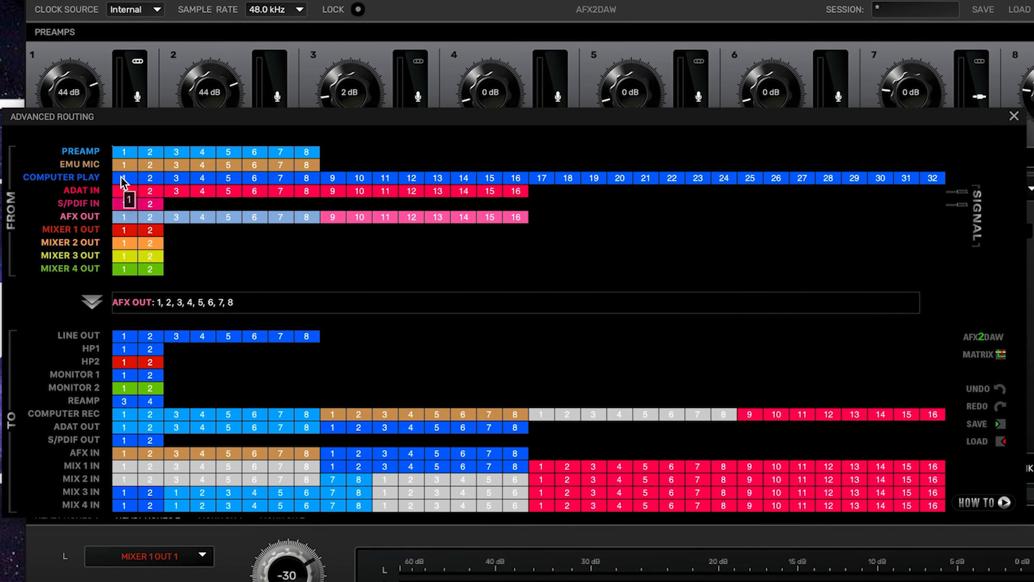
pyautogui.moveTo(123, 182); pyautogui.dragTo(310, 181)
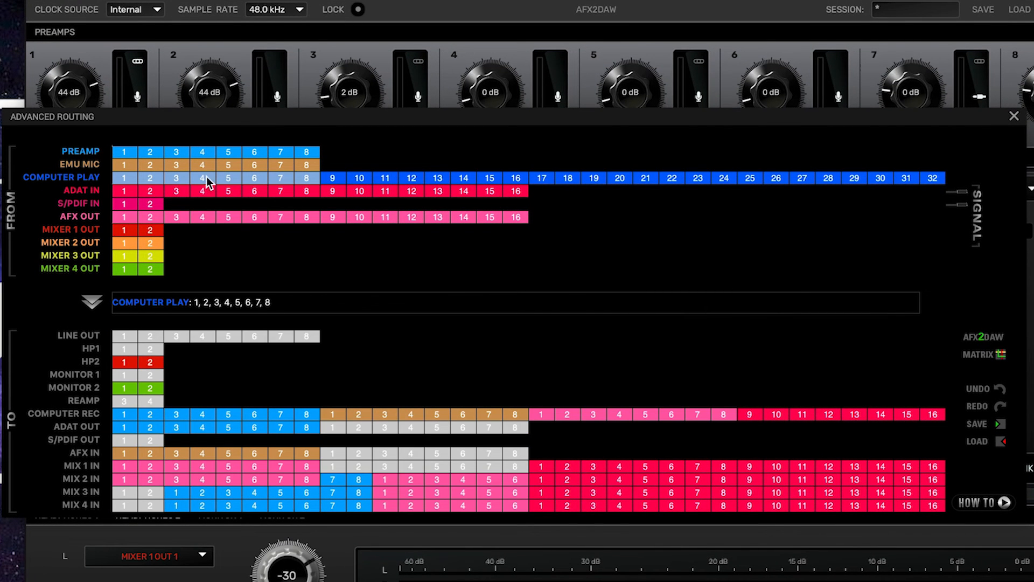
pyautogui.moveTo(124, 180); pyautogui.dragTo(334, 478)
# Route MIXER 2 OUT 1 and 2 to HP1 and close the routing window
pyautogui.moveTo(124, 241); pyautogui.dragTo(124, 348)
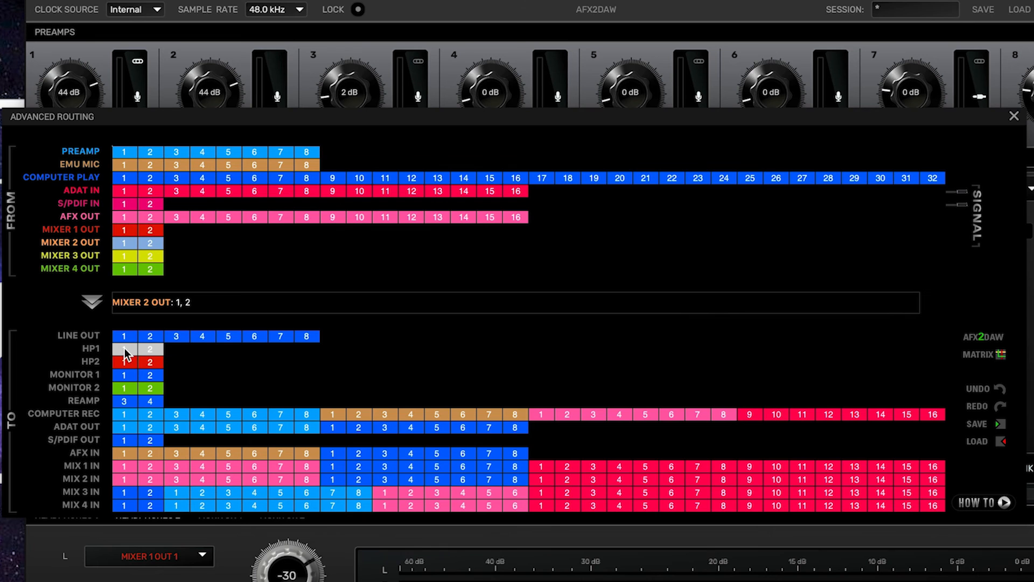
pyautogui.click(1014, 116)
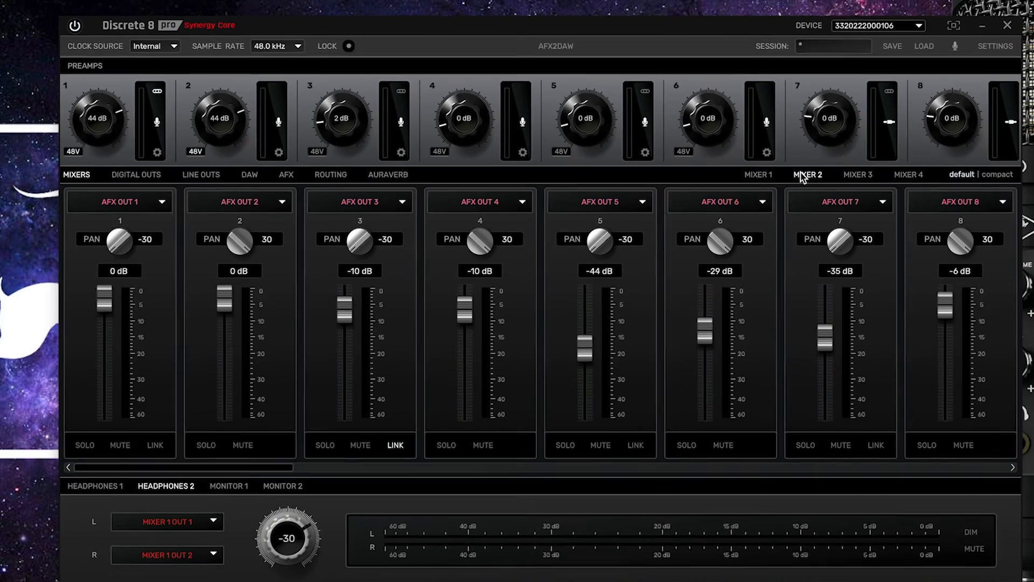
# In Mixer 2, lower the linked AFX OUT 3 and 4 faders to about -43 dB and raise the AFX OUT 5, 6 and 7 faders
pyautogui.moveTo(467, 311); pyautogui.dragTo(462, 355)
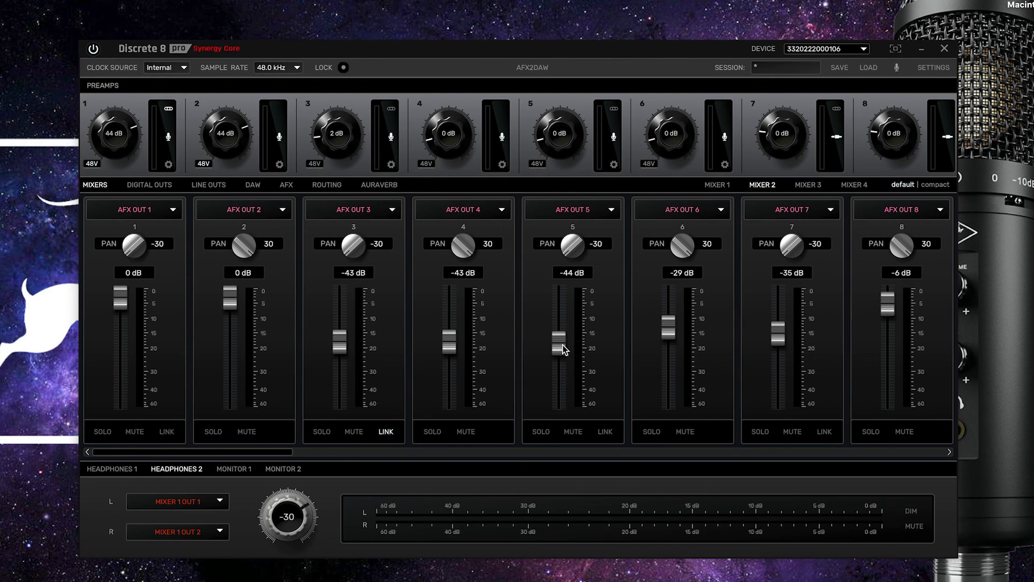
pyautogui.moveTo(562, 349); pyautogui.dragTo(562, 327)
pyautogui.moveTo(671, 327); pyautogui.dragTo(670, 302)
pyautogui.moveTo(782, 332); pyautogui.dragTo(780, 309)
pyautogui.moveTo(229, 449); pyautogui.dragTo(447, 474)
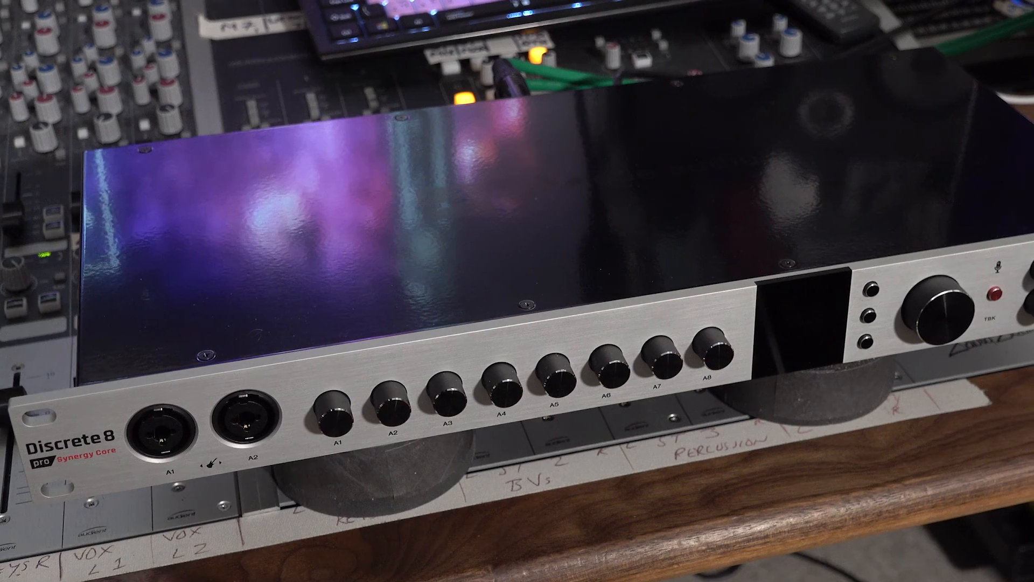